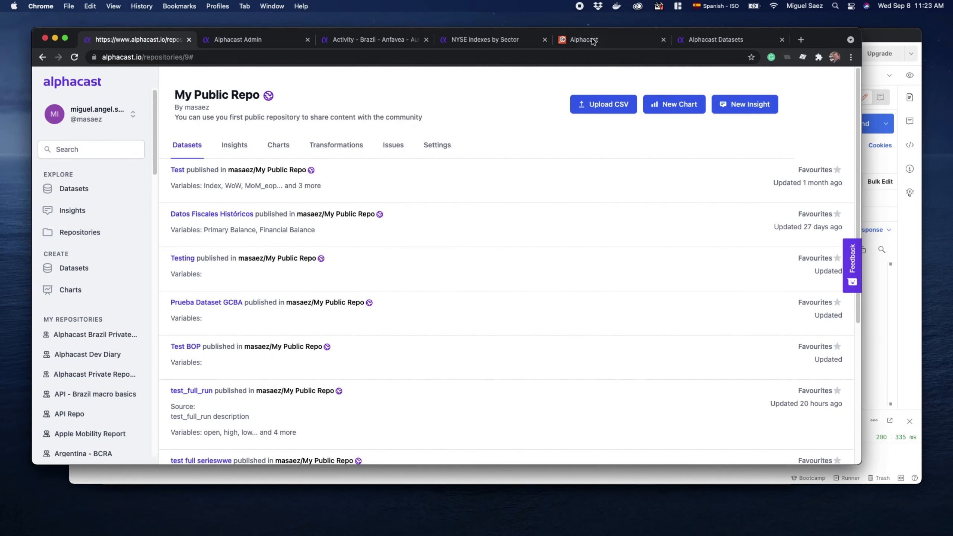
Review the Upload Data and Get Processes requests in the Alphacast API documentation, then return to My Public Repo
left_click(591, 40)
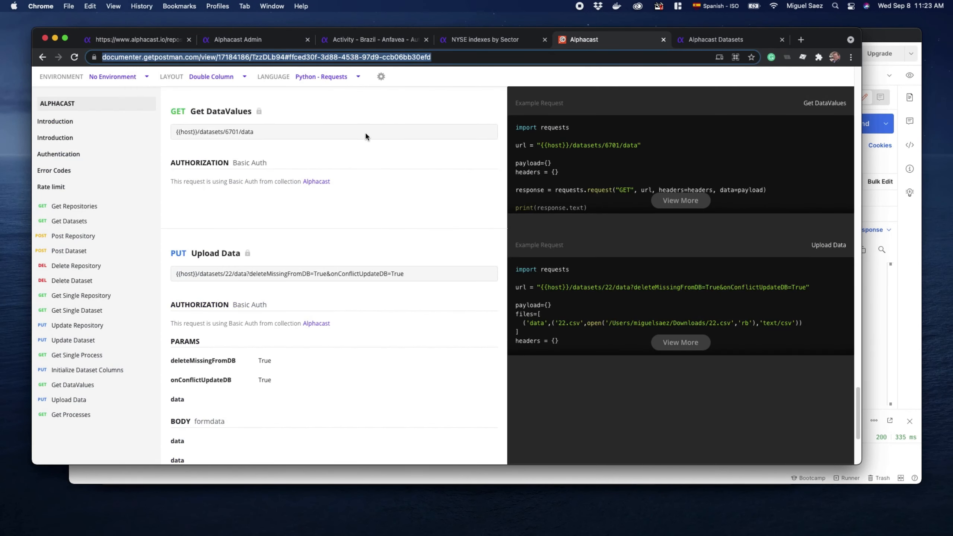
scroll(265, 352, "down", 5)
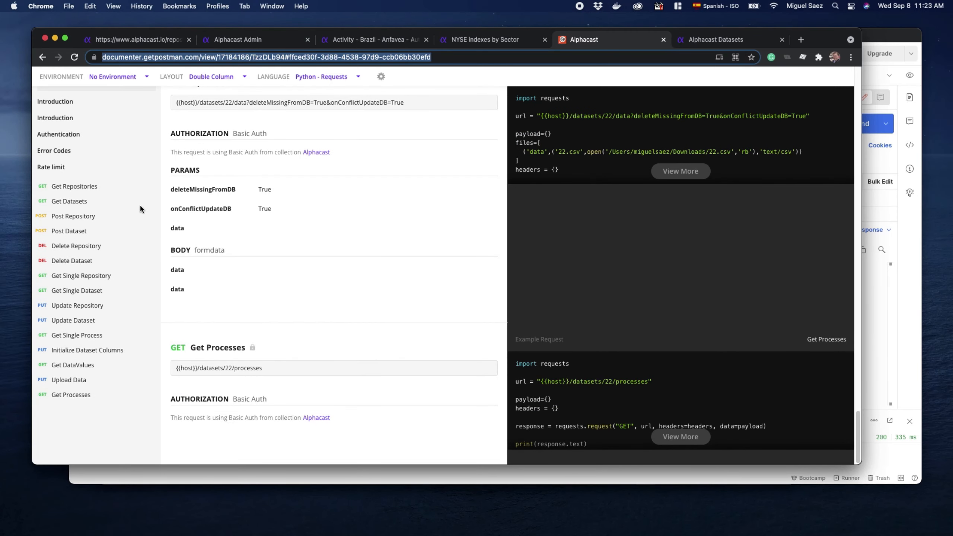
left_click(147, 41)
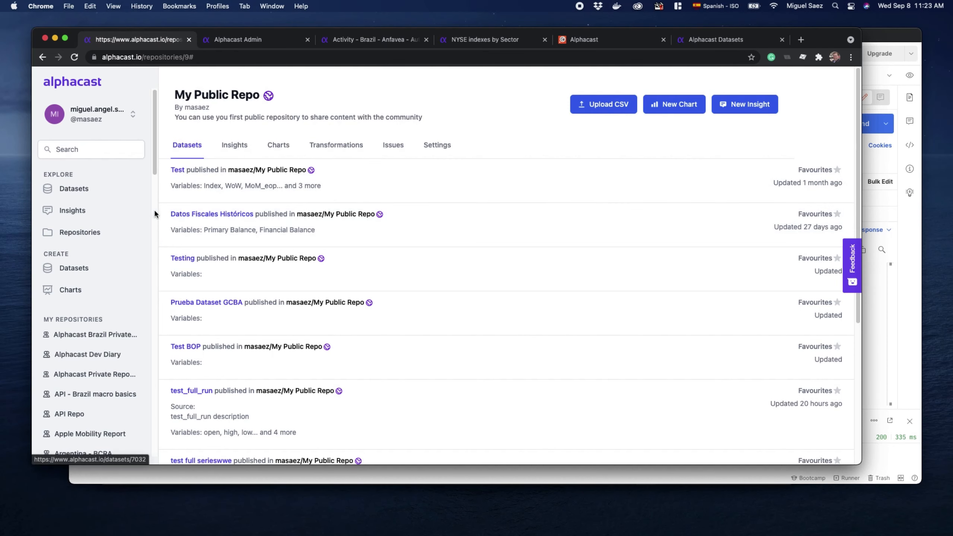
Open the dataset "Macro Research - Argentina - FX & Markets" and review its download formats
left_click(81, 196)
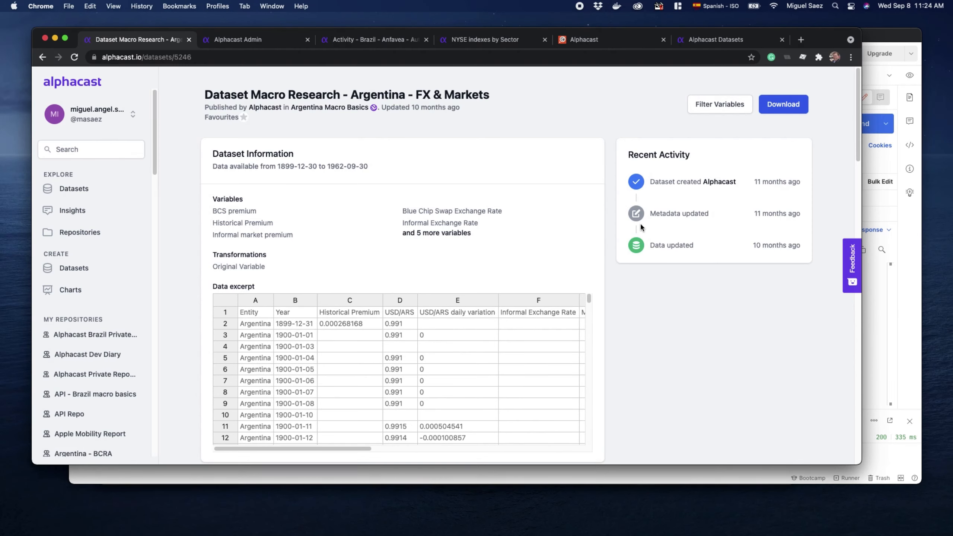
left_click(786, 107)
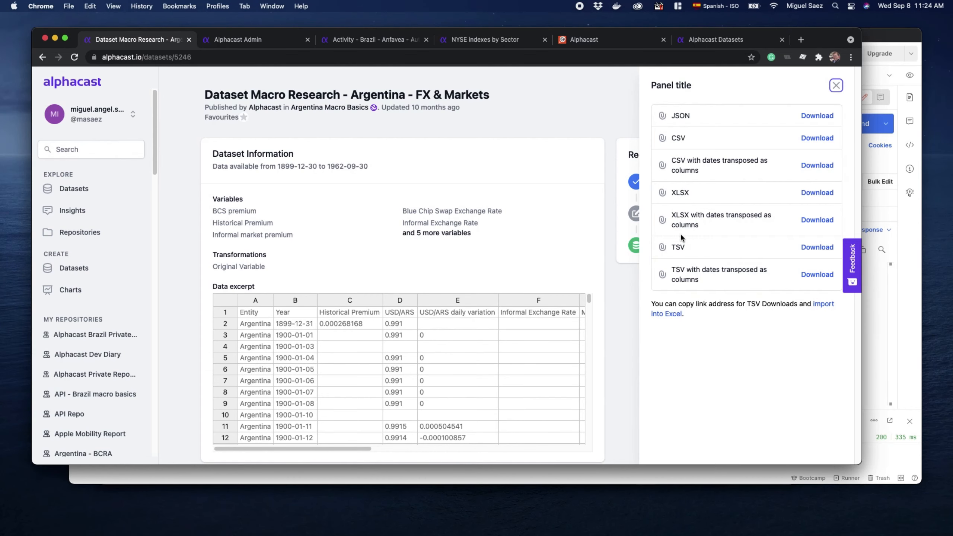
key("Escape")
Switch to Excel and import the Alphacast dataset "Monetary - USA - FRB - Base Rate of Loan" at cell B3
key("super+Tab")
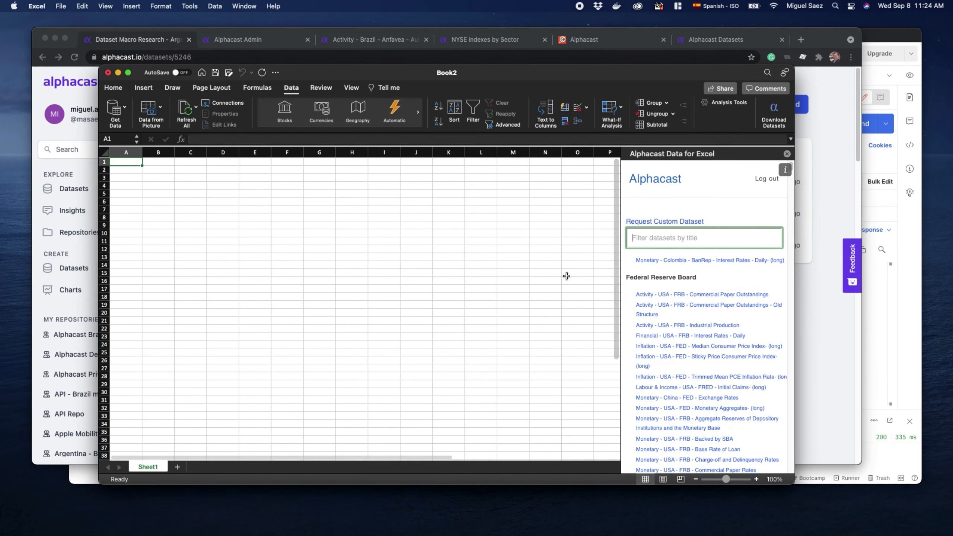
left_click(164, 194)
left_click(162, 180)
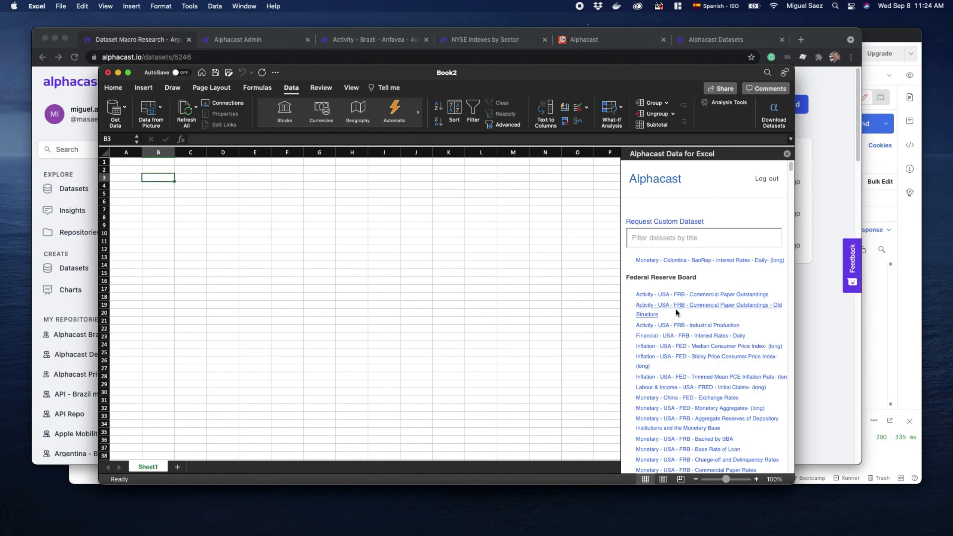
scroll(660, 338, "down", 5)
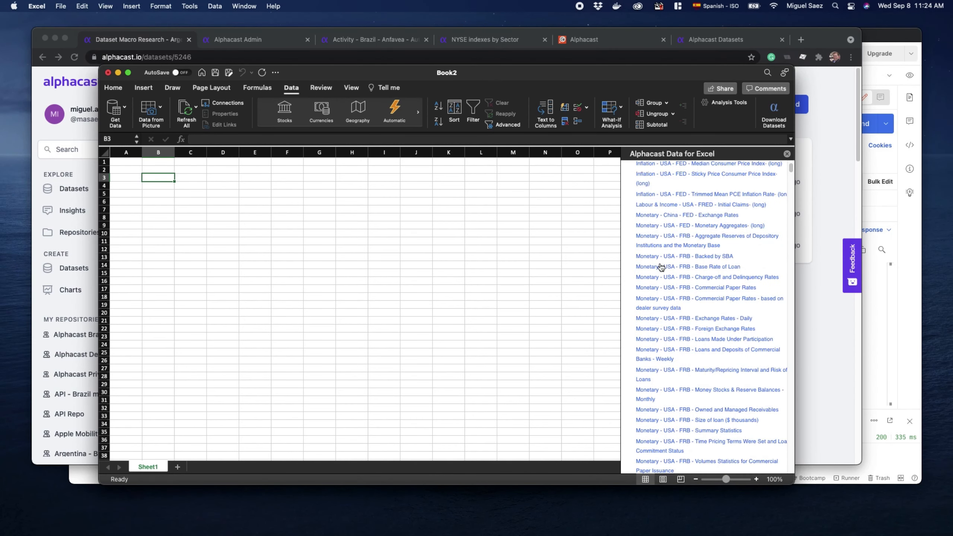
left_click(658, 263)
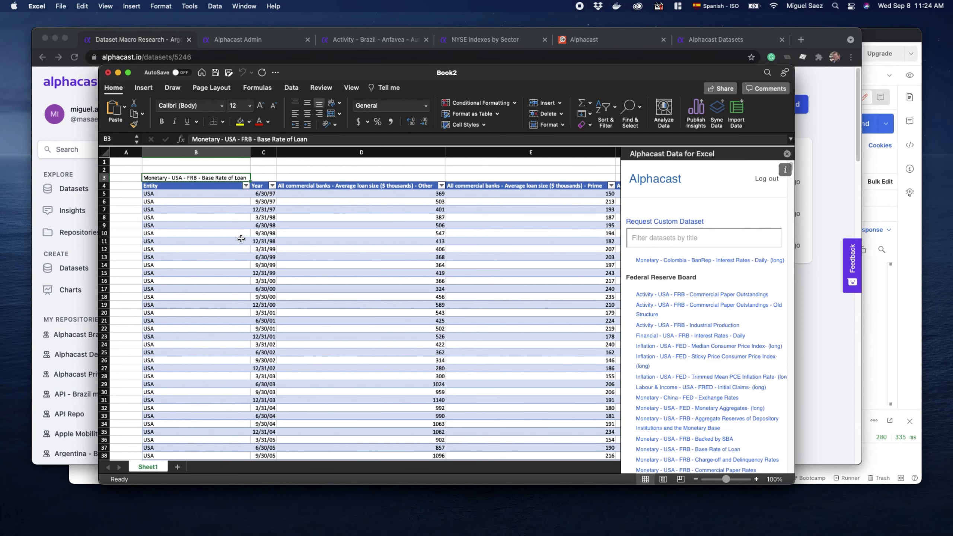
Switch back to Chrome and open the charts of the SEIDO Macro Research repository
left_click(38, 103)
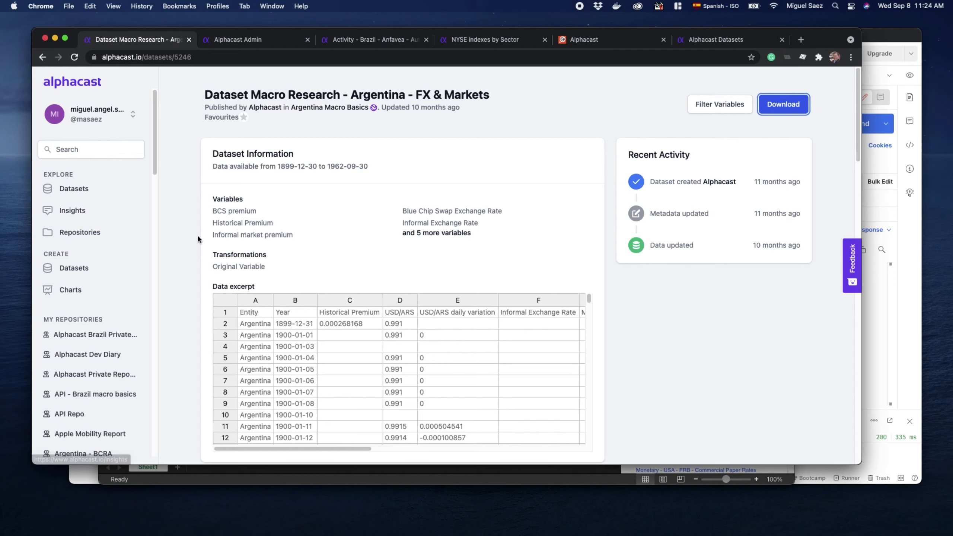
left_click(42, 57)
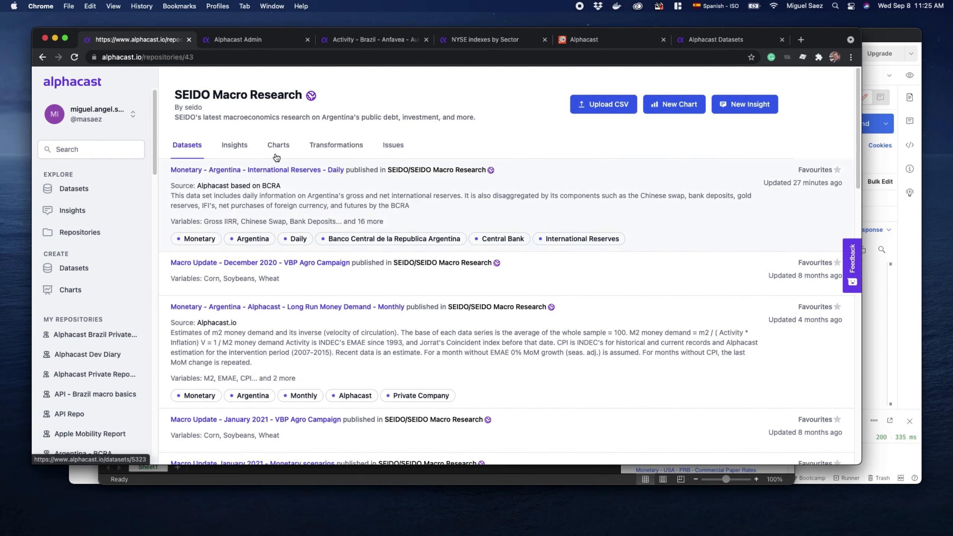
left_click(278, 145)
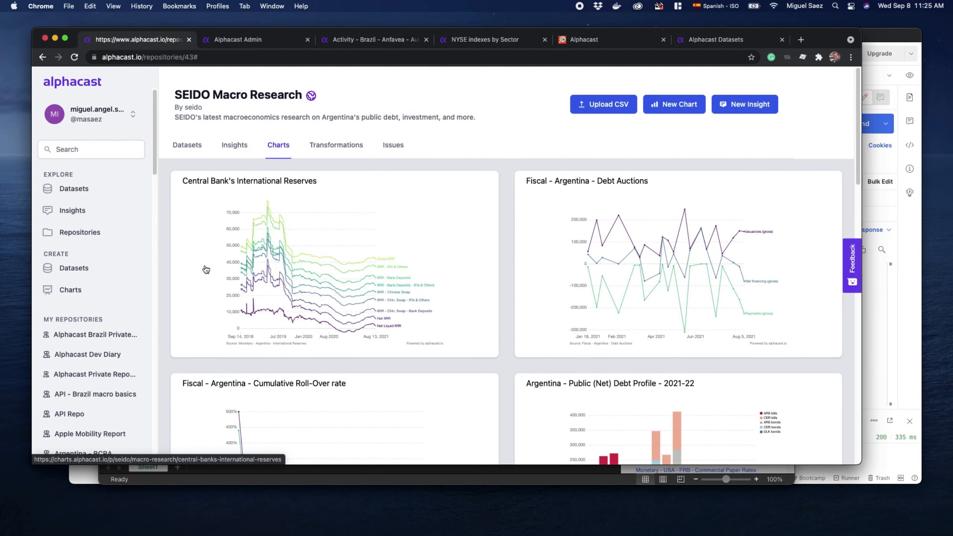
Look through the repository's charts and open "Debt Auctions - Effective value of debt issued"
scroll(415, 263, "down", 6)
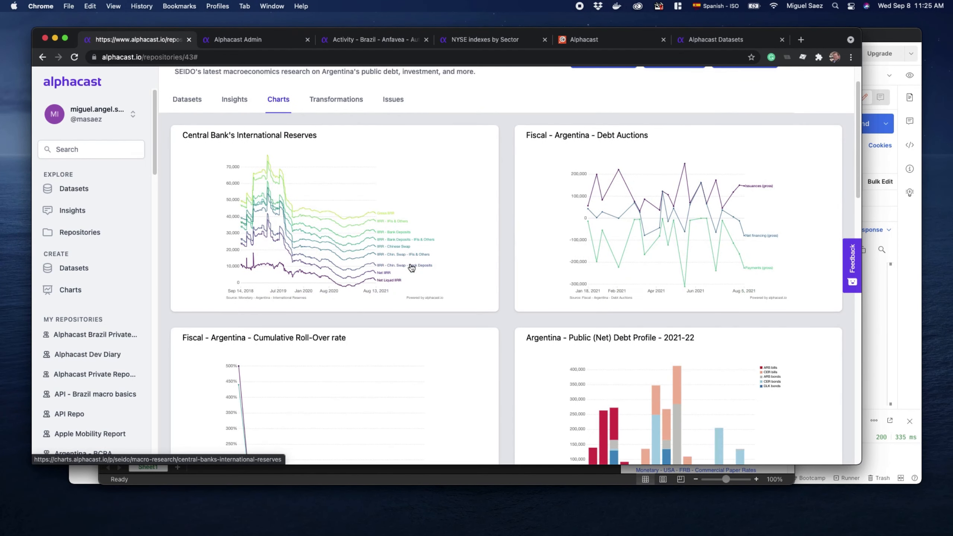
scroll(412, 267, "down", 6)
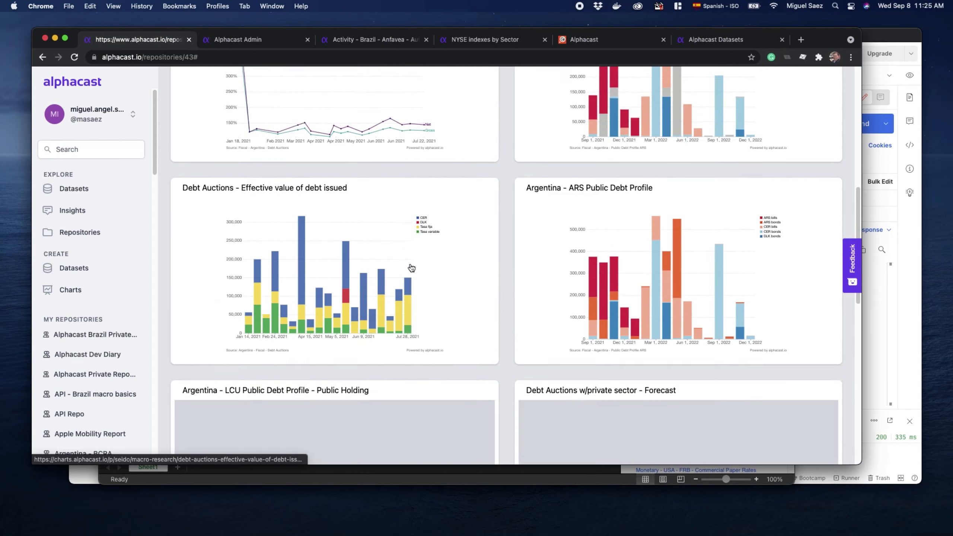
scroll(412, 267, "down", 8)
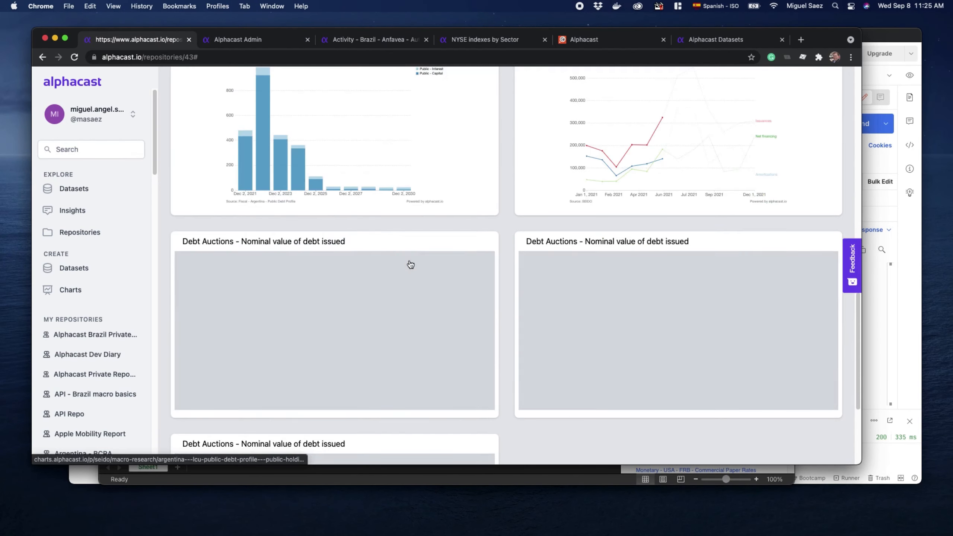
scroll(414, 265, "up", 7)
scroll(560, 219, "up", 1)
left_click(361, 193)
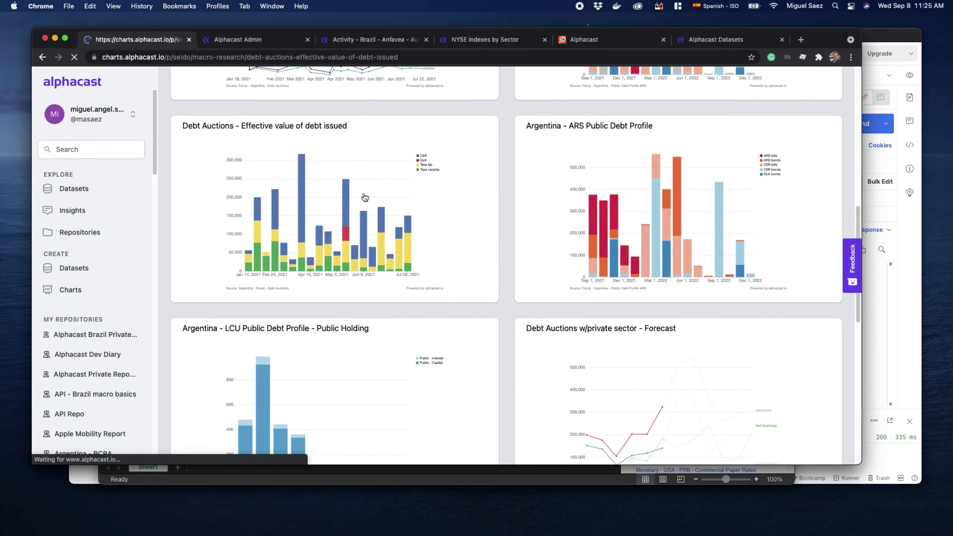
Return to the SEIDO Macro Research repository and browse its chart collection again
left_click(42, 57)
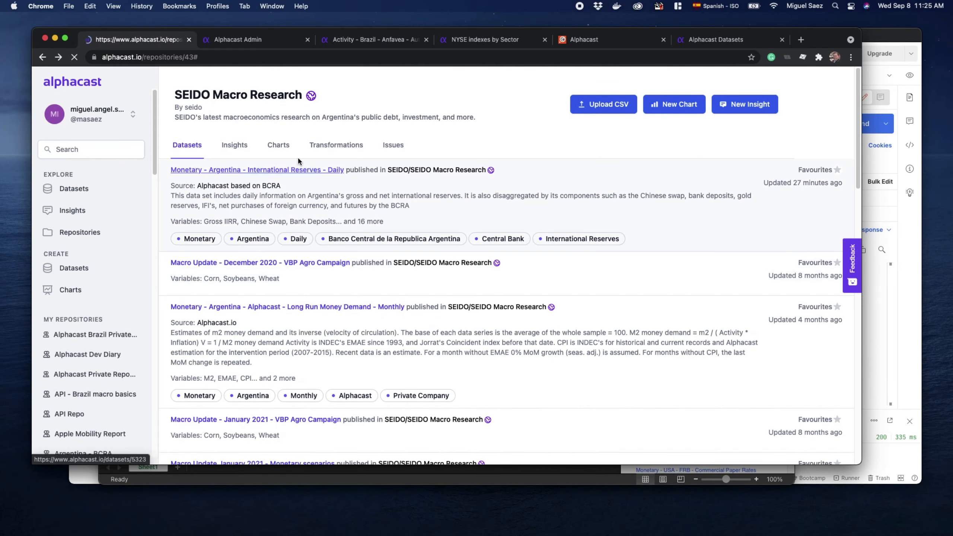
left_click(278, 144)
scroll(514, 294, "down", 2)
scroll(515, 292, "down", 20)
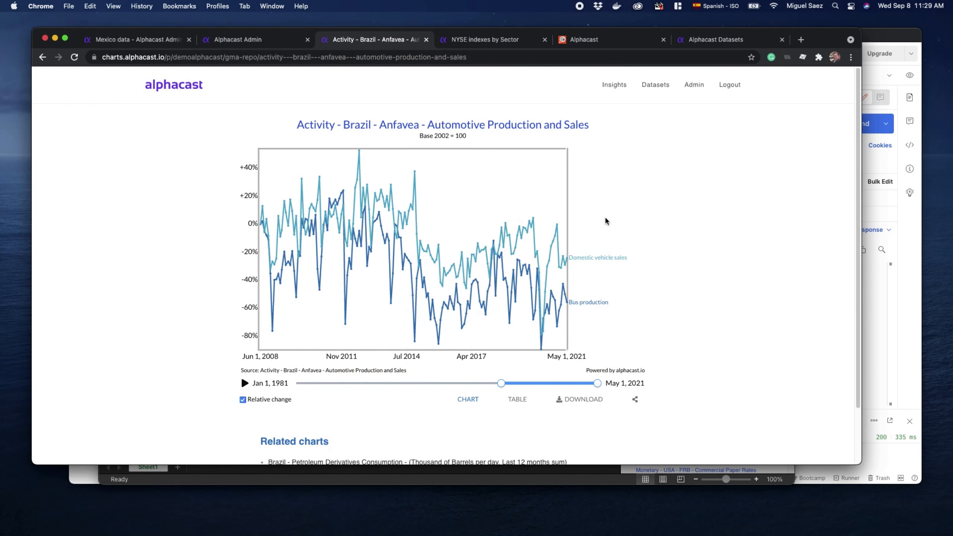
Check the download options of the NYSE indexes by Sector chart and the sharing options of the Brazil automotive production and sales chart
left_click(485, 40)
left_click(584, 402)
left_click(395, 44)
left_click(634, 399)
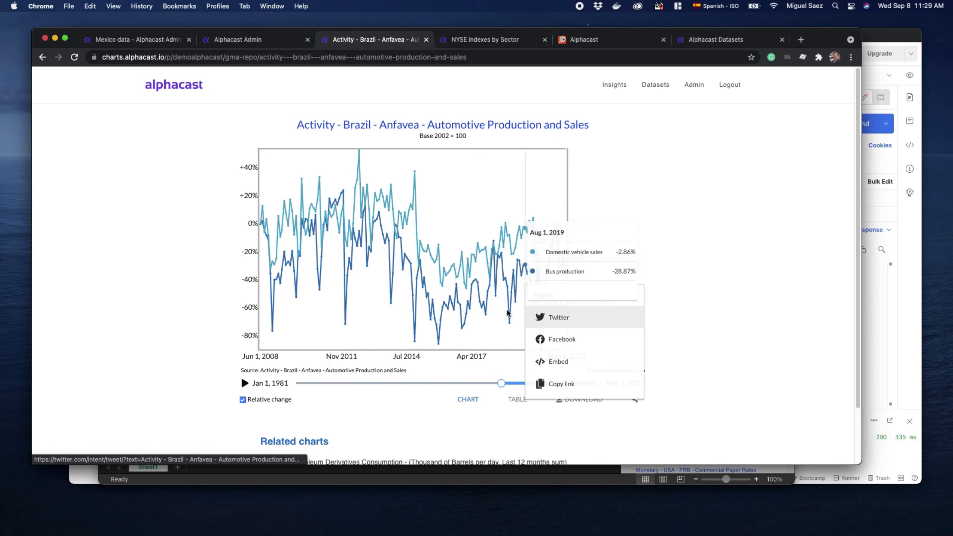
left_click(130, 299)
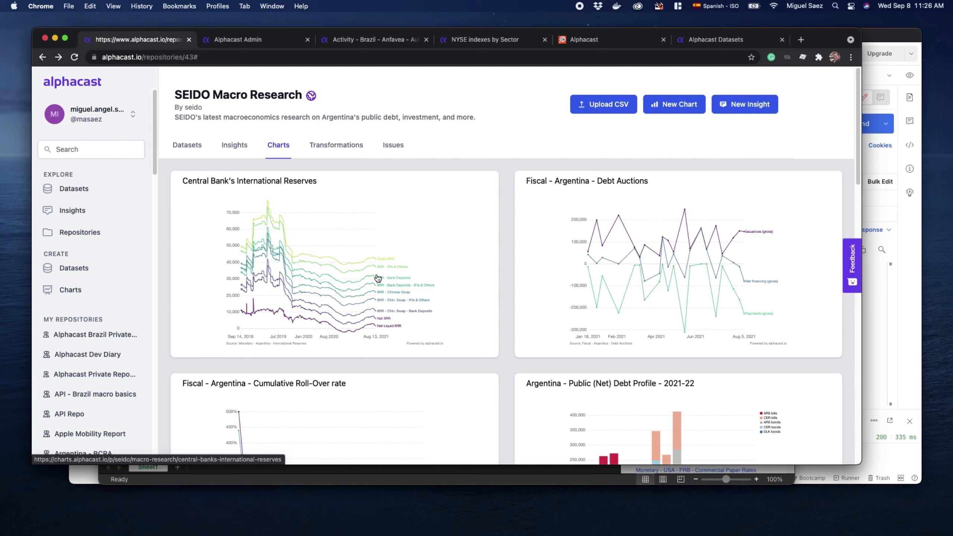
Browse the SEIDO Macro Research insights and open "SEIDO's August Macro Update: Second semester... and beyond" in full
left_click(234, 145)
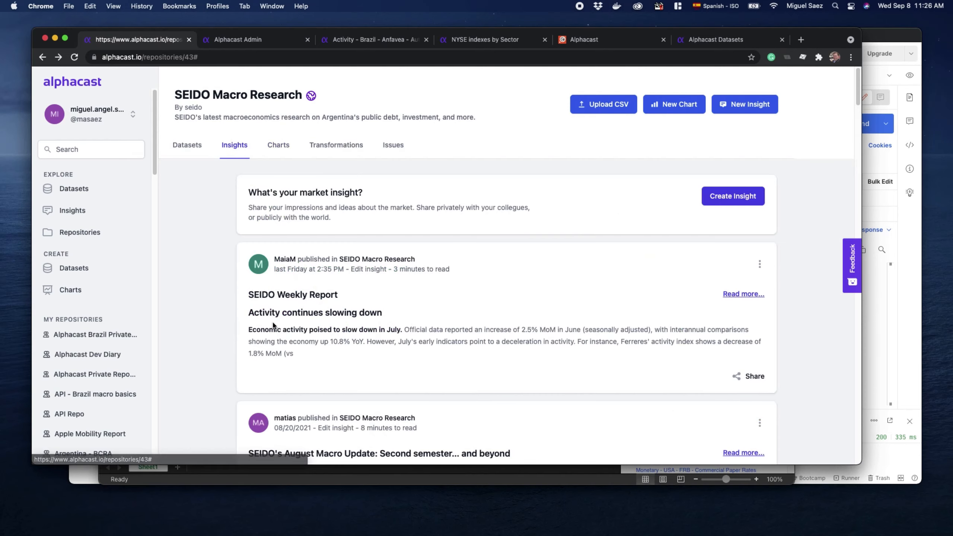
scroll(225, 347, "down", 1)
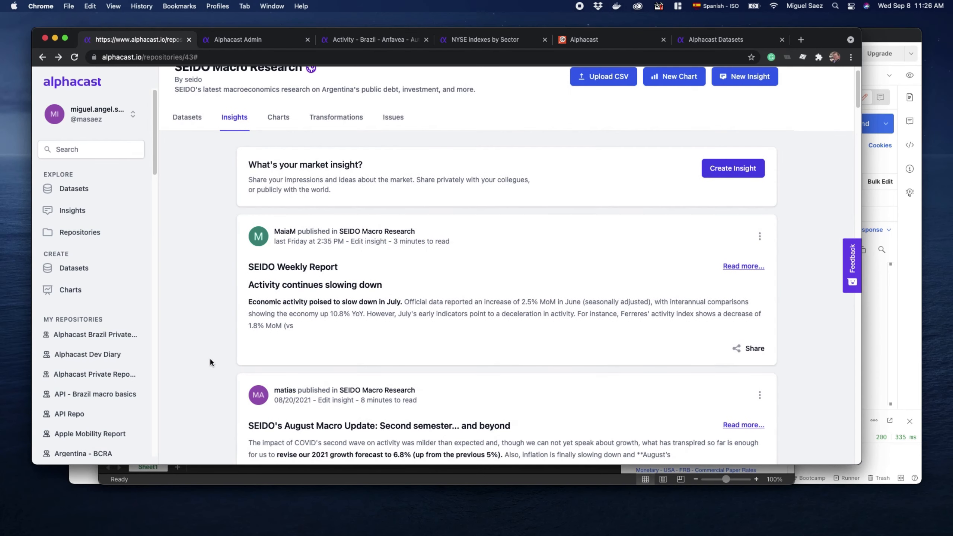
scroll(209, 362, "down", 3)
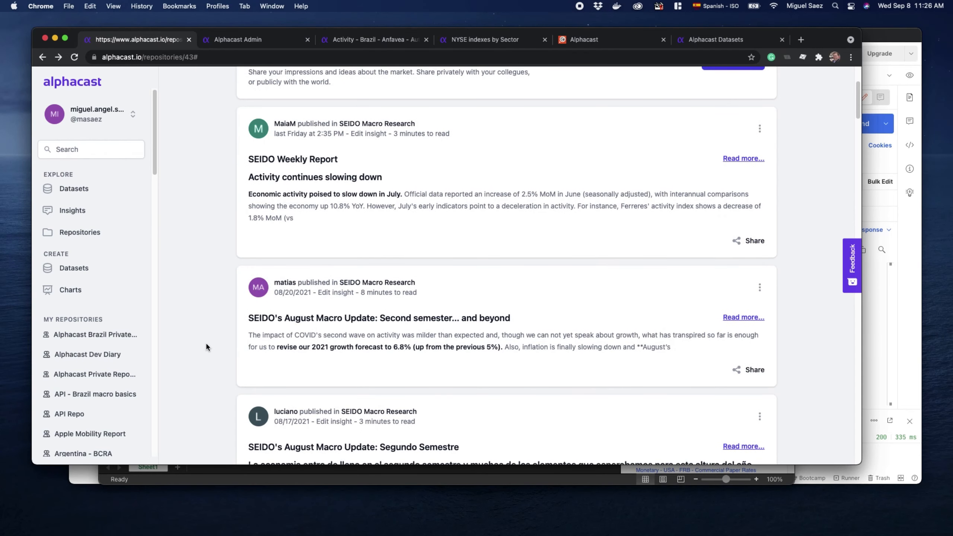
scroll(207, 347, "down", 3)
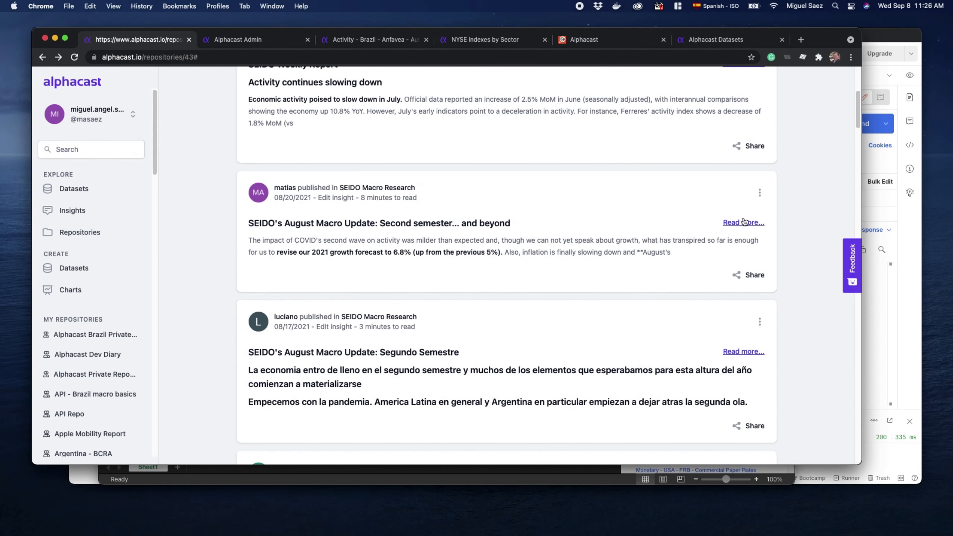
left_click(742, 223)
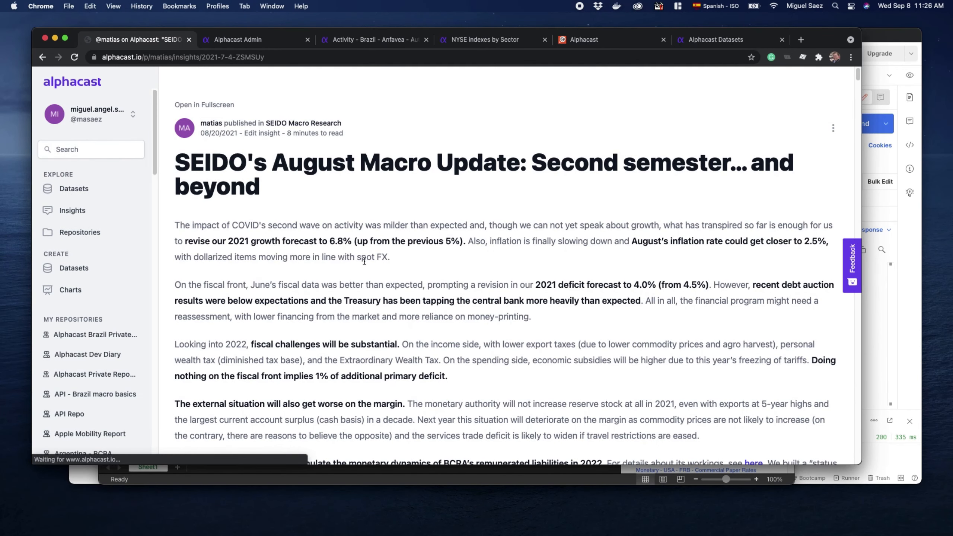
Read through the August Macro Update's text down to its embedded COVID-19 deaths and Global Coronavirus Ranking charts
scroll(513, 312, "down", 4)
scroll(512, 311, "down", 10)
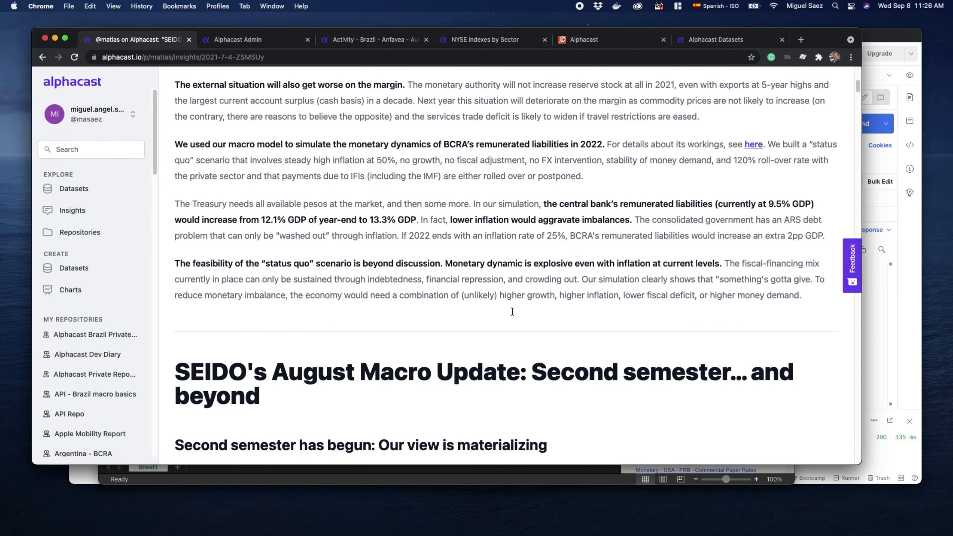
scroll(512, 314, "down", 5)
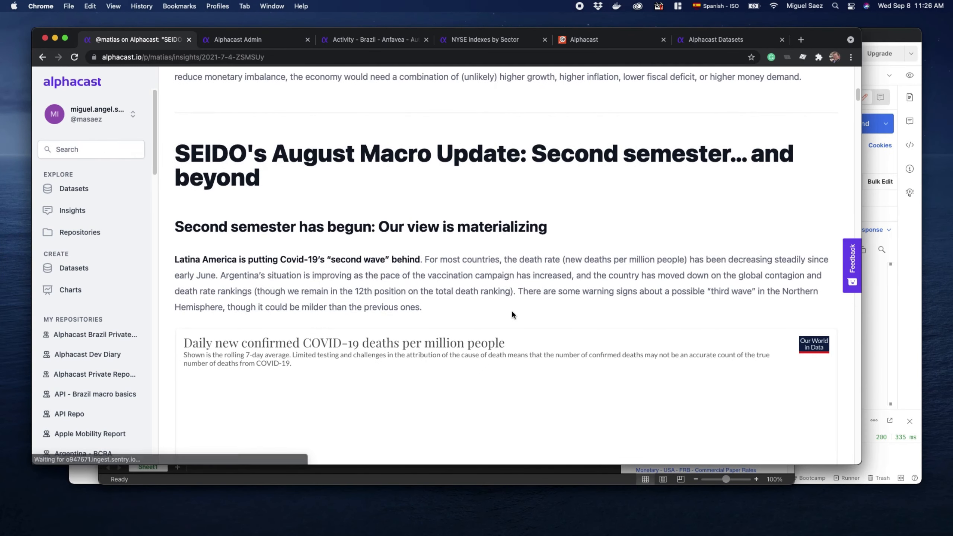
scroll(513, 314, "down", 2)
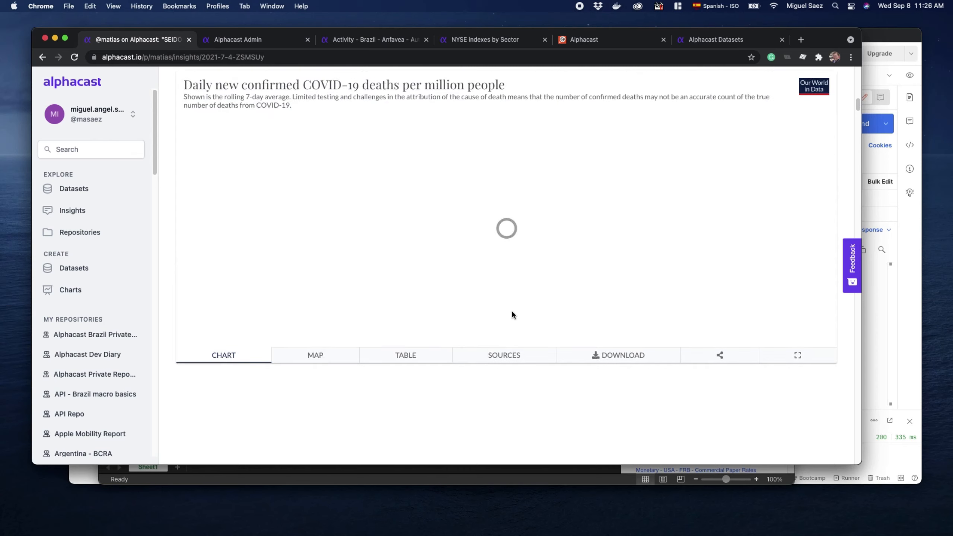
scroll(512, 315, "down", 7)
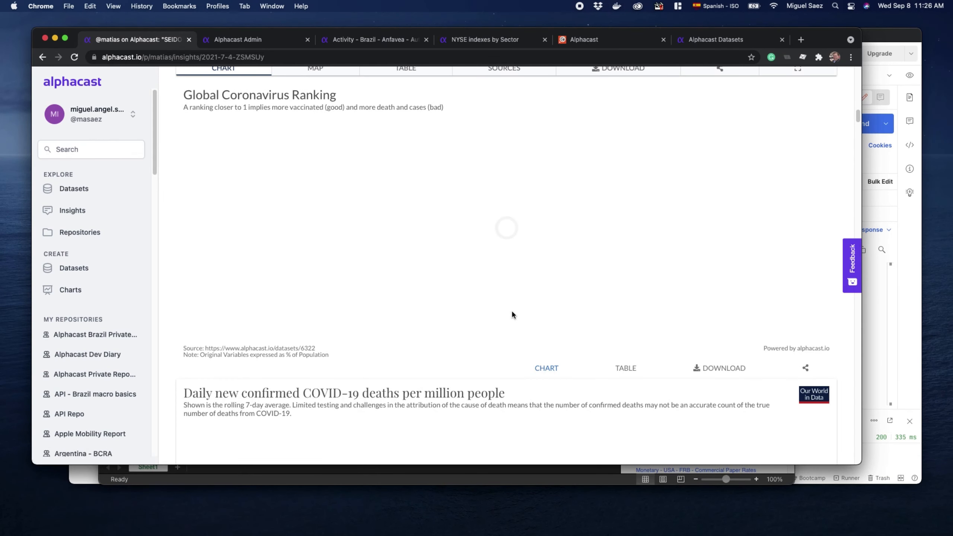
scroll(512, 314, "down", 6)
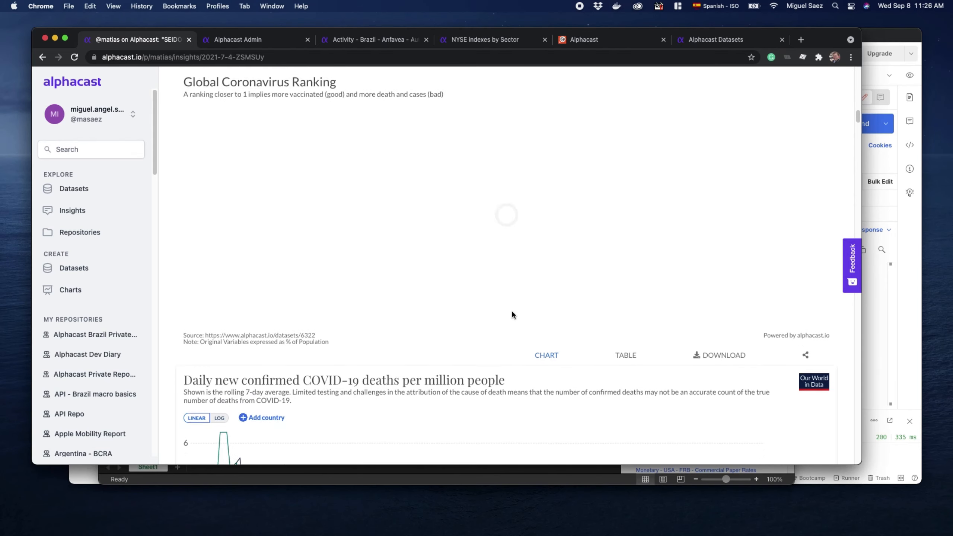
scroll(512, 315, "down", 3)
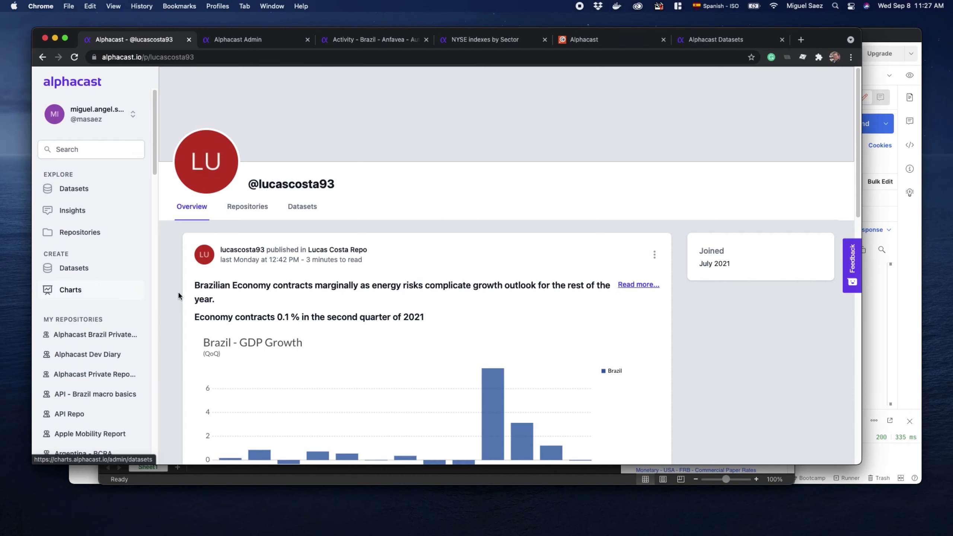
Go to the pipelines section of the Alphacast admin area and start configuring a new pipeline
left_click(78, 268)
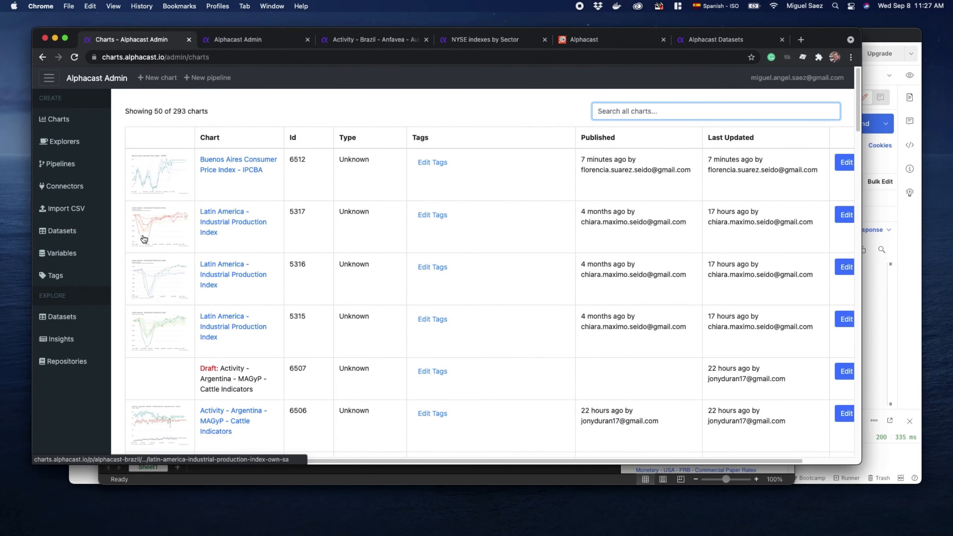
left_click(60, 168)
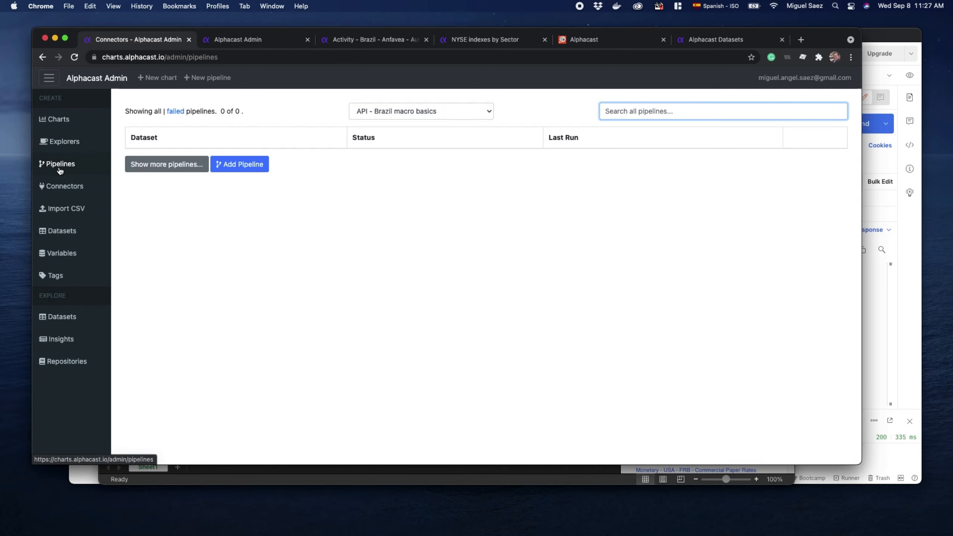
left_click(253, 167)
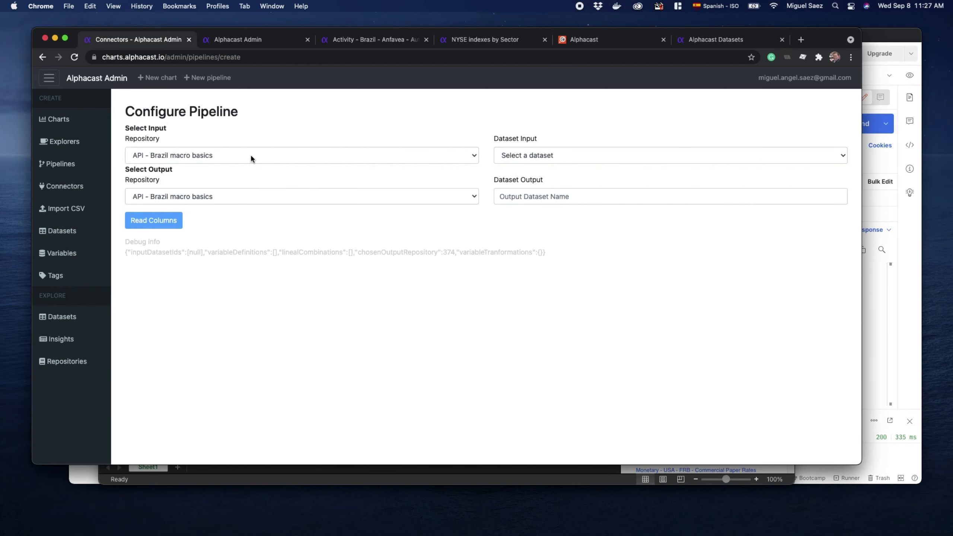
Set the pipeline's input to Mexico Macro Basics and the dataset "Inflation - Mexico - INEGI - Consumer Price Index - Headline, Groups and Subgroups - Monthly"
left_click(250, 153)
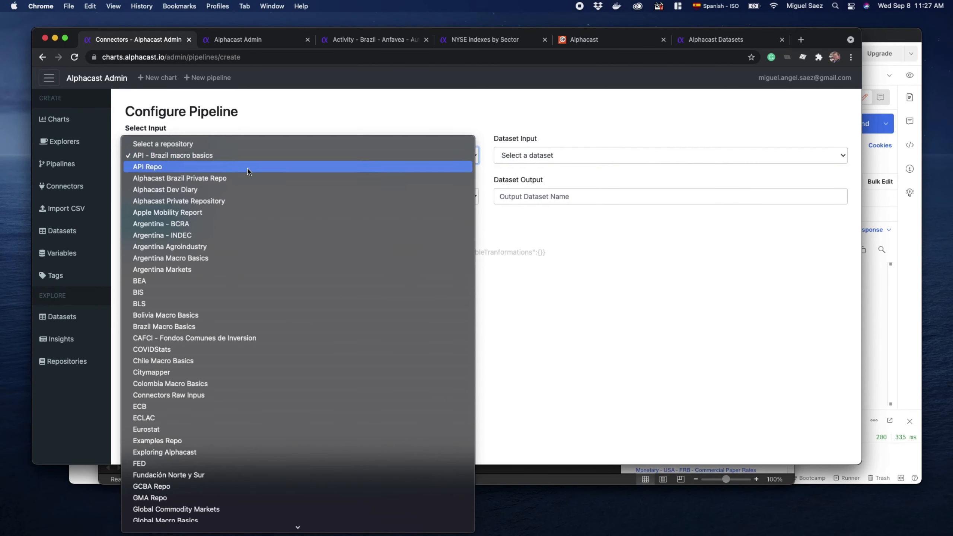
scroll(254, 272, "down", 10)
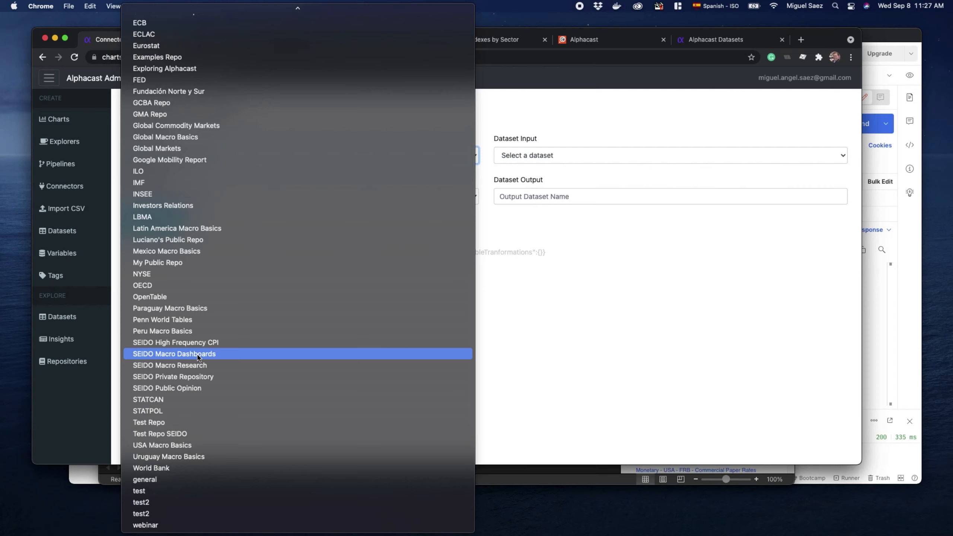
left_click(194, 251)
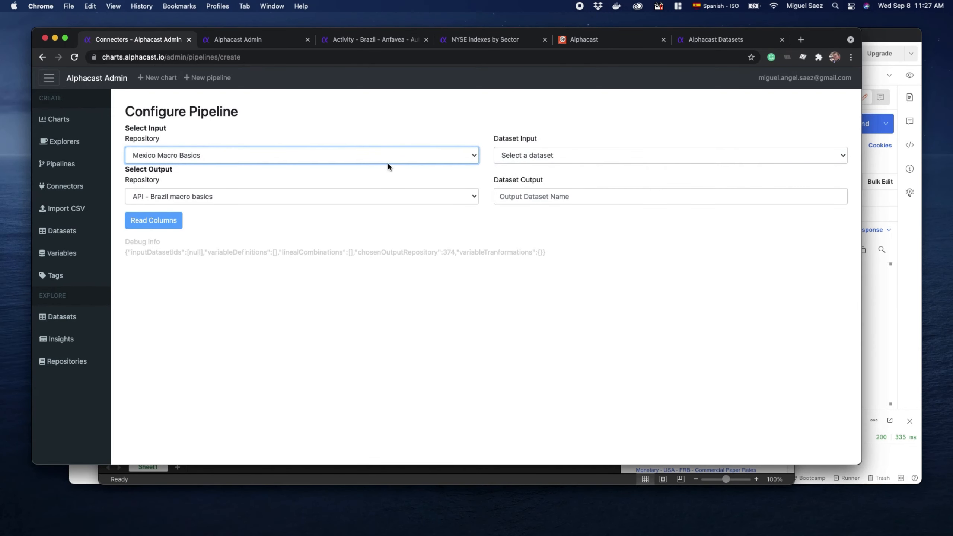
left_click(589, 157)
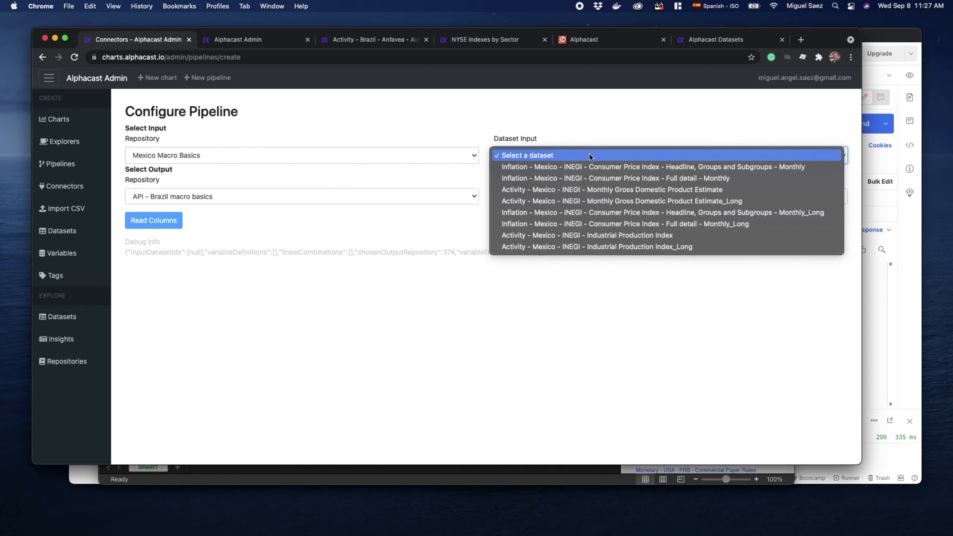
left_click(572, 168)
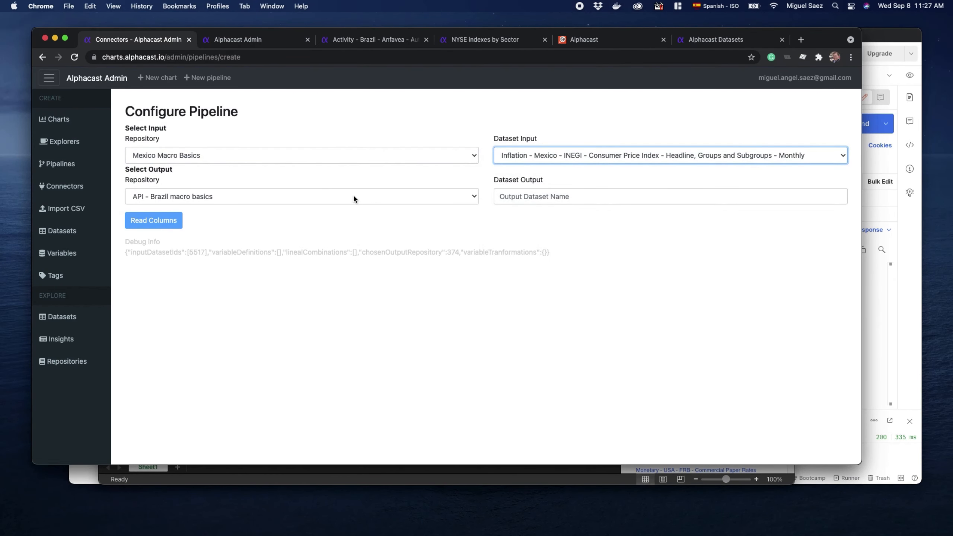
Set the output repository to My Public Repo, name the output dataset "Mexico data", and read the input columns
left_click(354, 196)
scroll(238, 378, "down", 5)
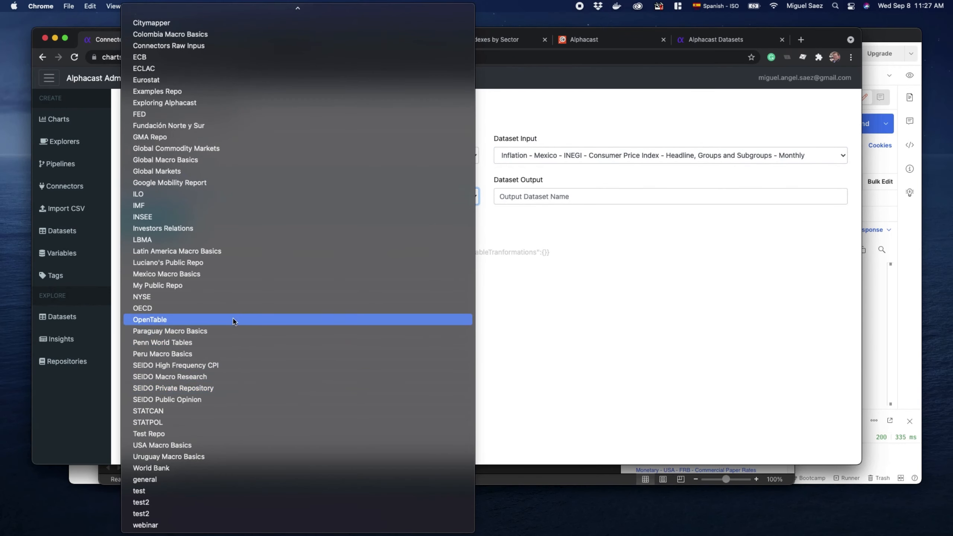
left_click(208, 286)
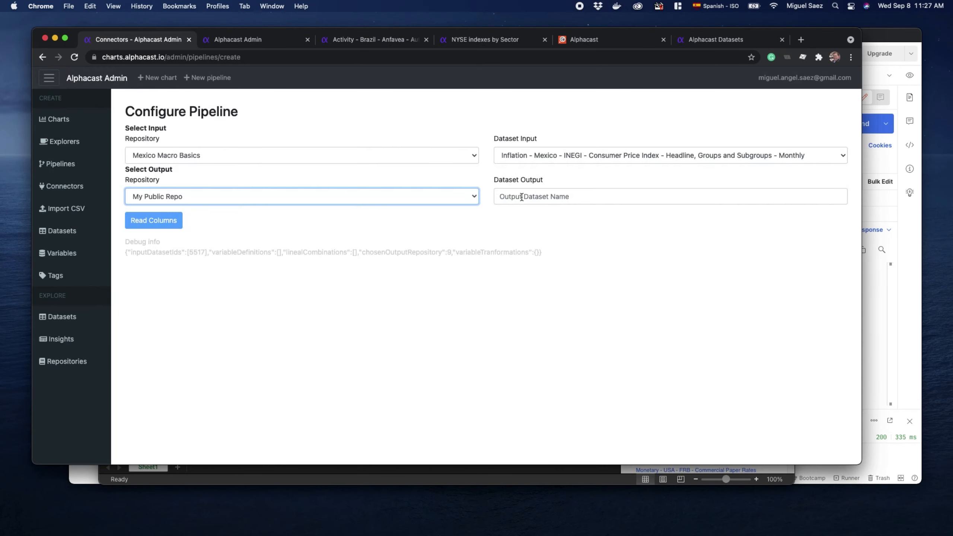
left_click(521, 197)
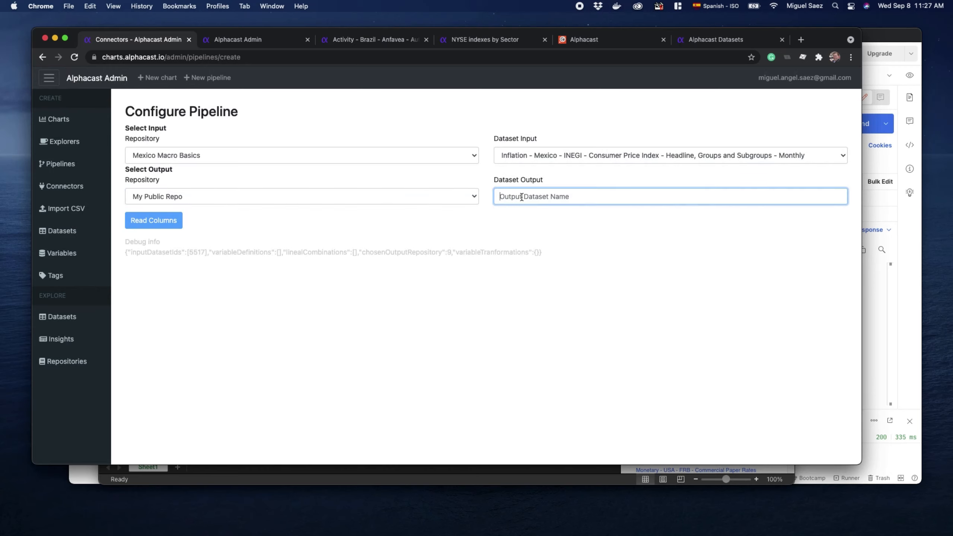
type("Me")
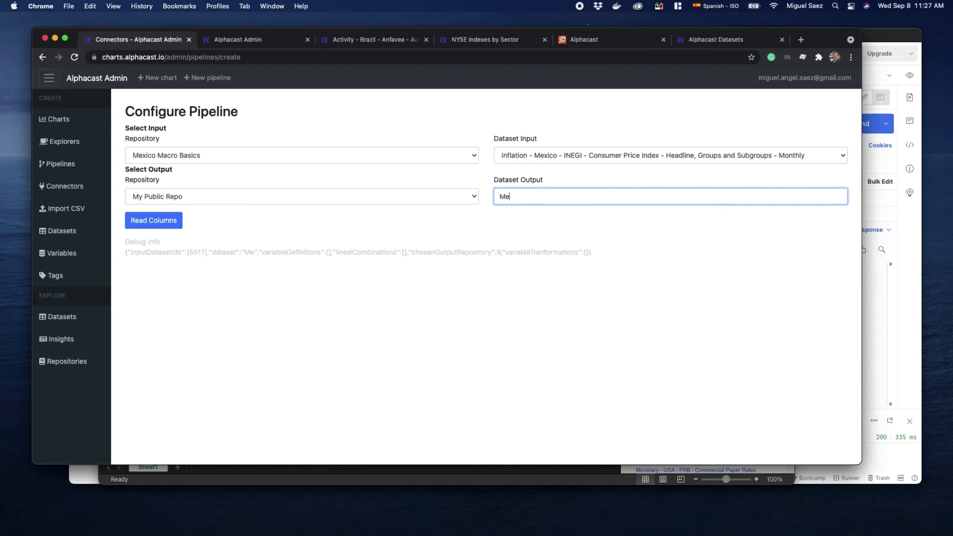
type("xico data")
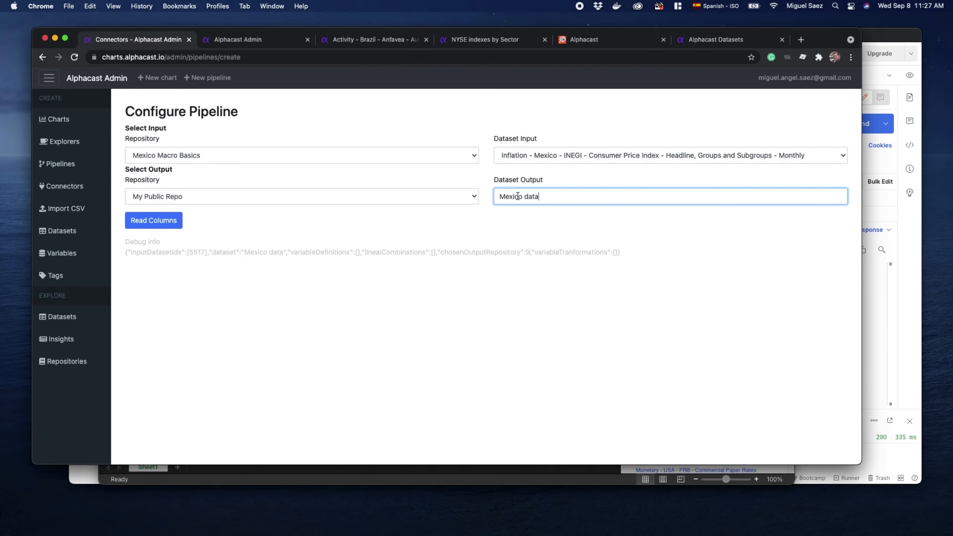
left_click(151, 218)
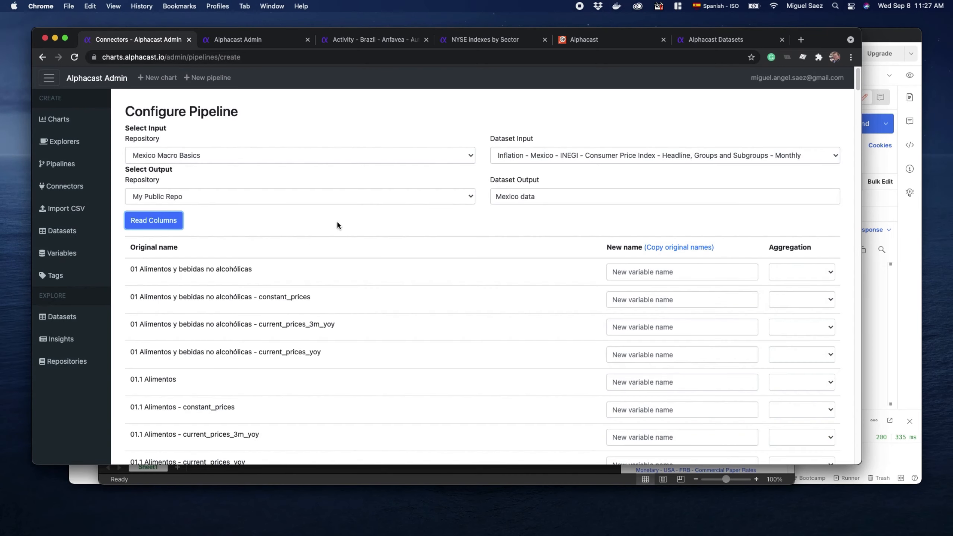
Enter "Furniture" as the new name for "05 Muebles, artículos para el hogar y para su conservación - current_prices_3m_yoy" and check its aggregation choices
scroll(487, 274, "down", 5)
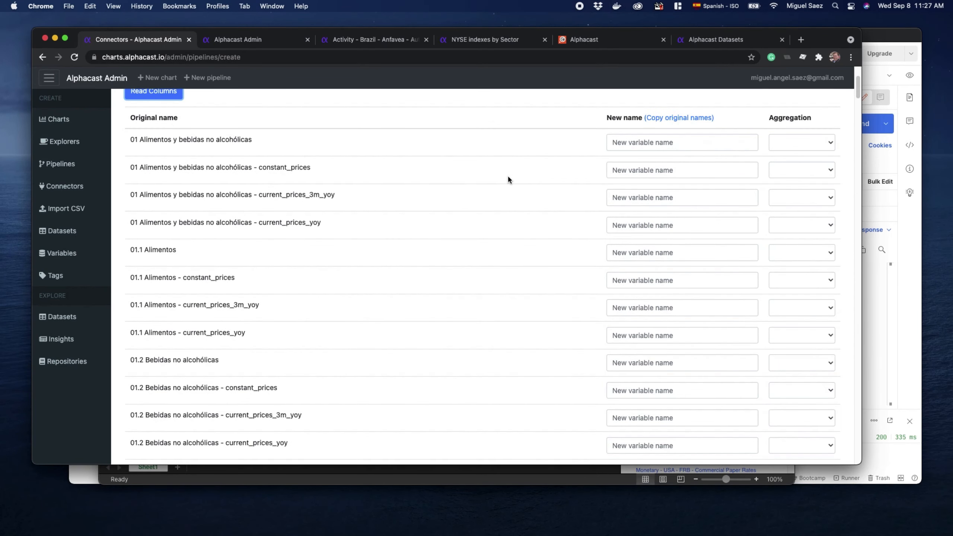
scroll(518, 185, "down", 20)
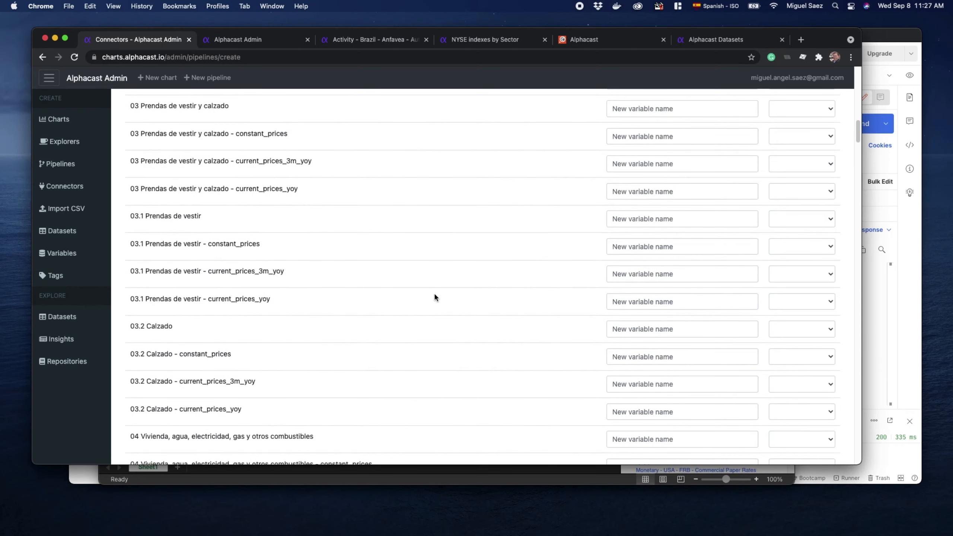
scroll(544, 342, "down", 20)
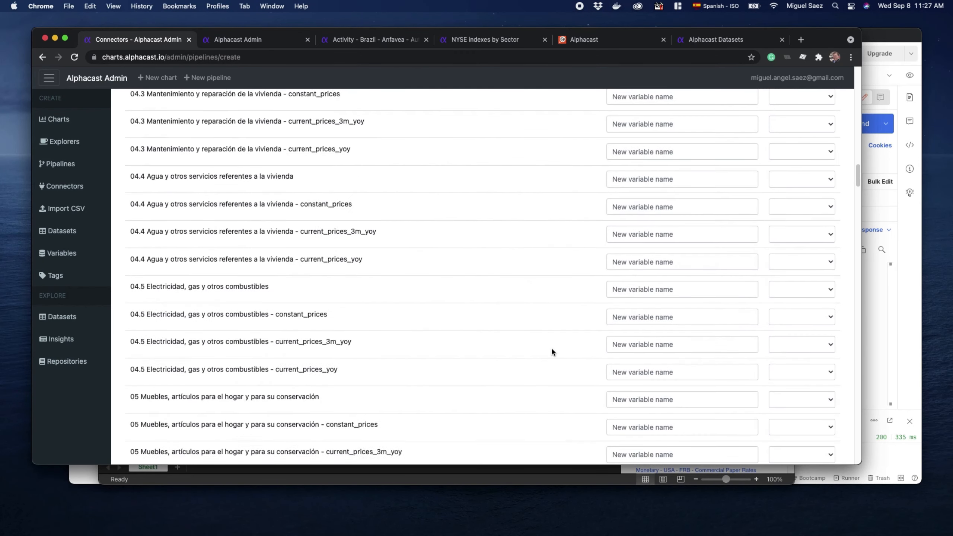
left_click(639, 269)
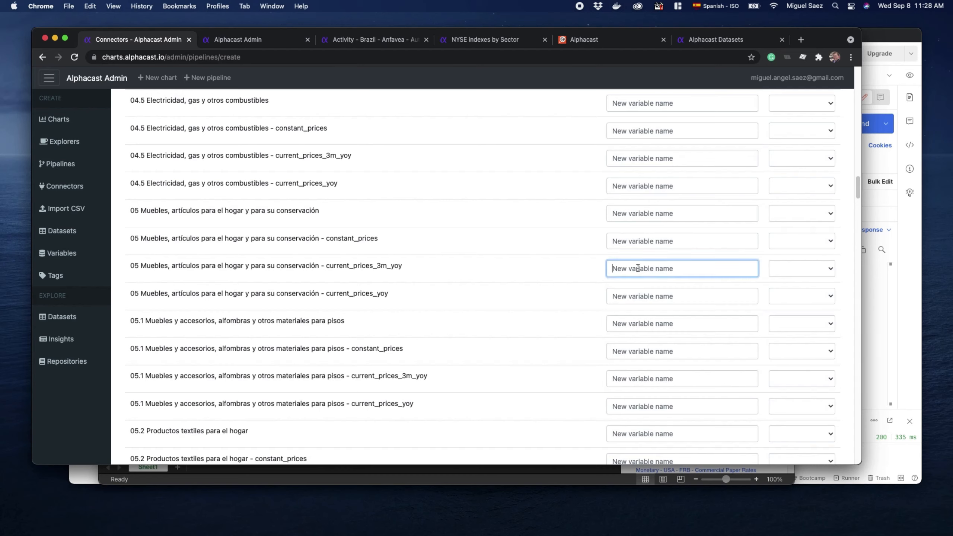
type("Furniture")
double_click(158, 265)
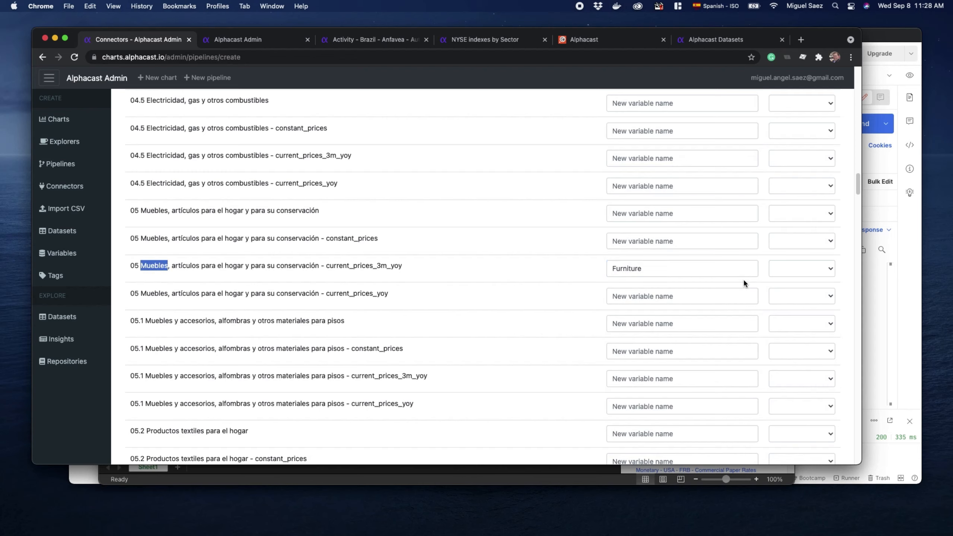
left_click(792, 275)
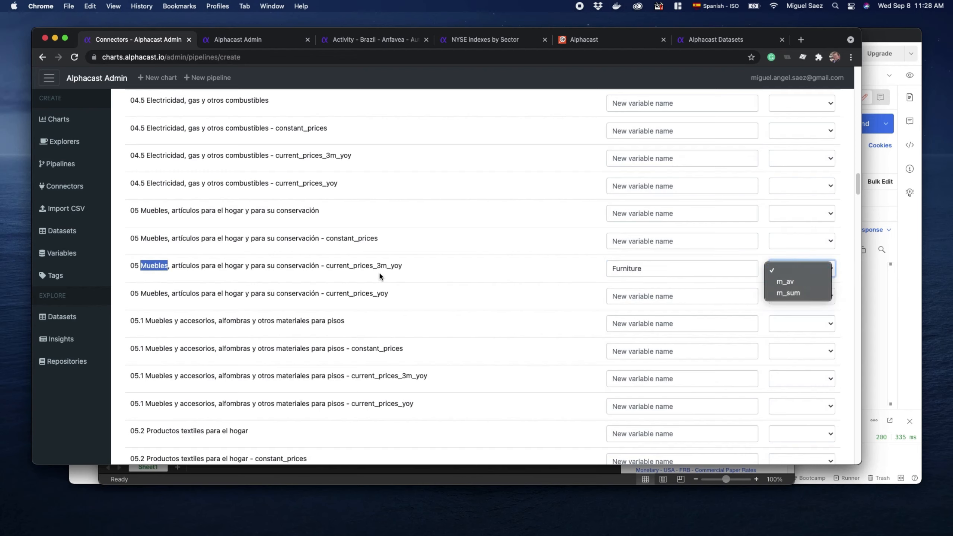
Move the name "Furniture" to the 05 Muebles constant_prices variable and set its aggregation to m_av
left_click(647, 269)
double_click(649, 269)
key("super+c")
key("BackSpace")
left_click(638, 247)
key("super+v")
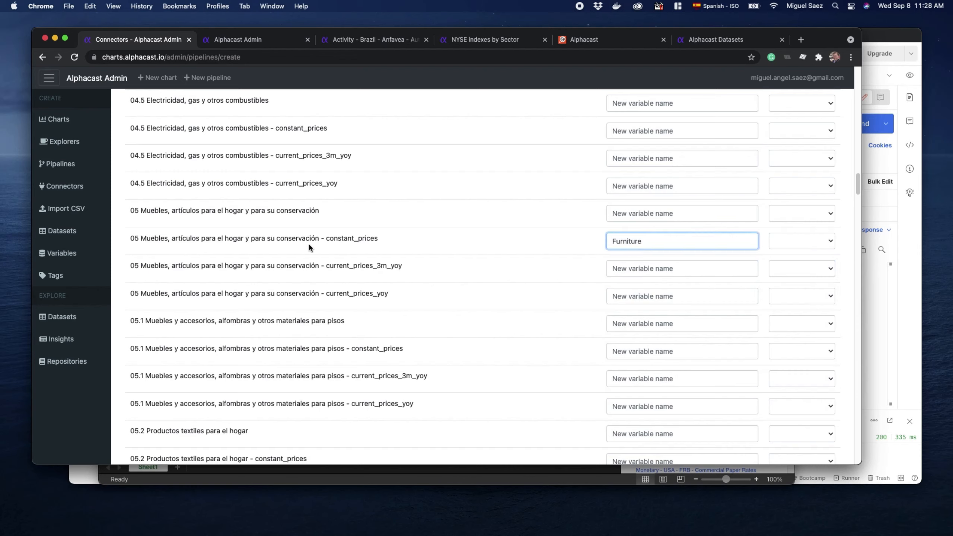
left_click_drag(325, 239, 389, 240)
left_click(781, 241)
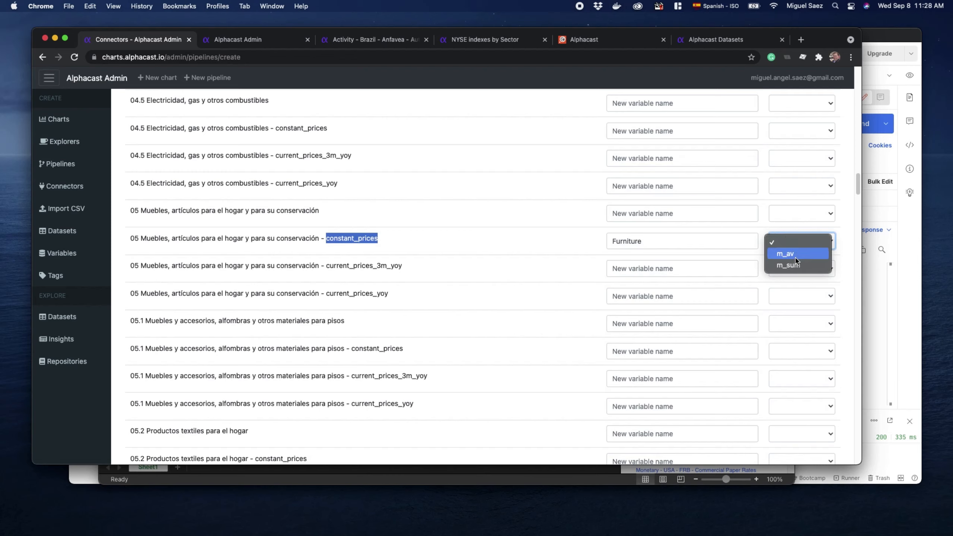
left_click(795, 255)
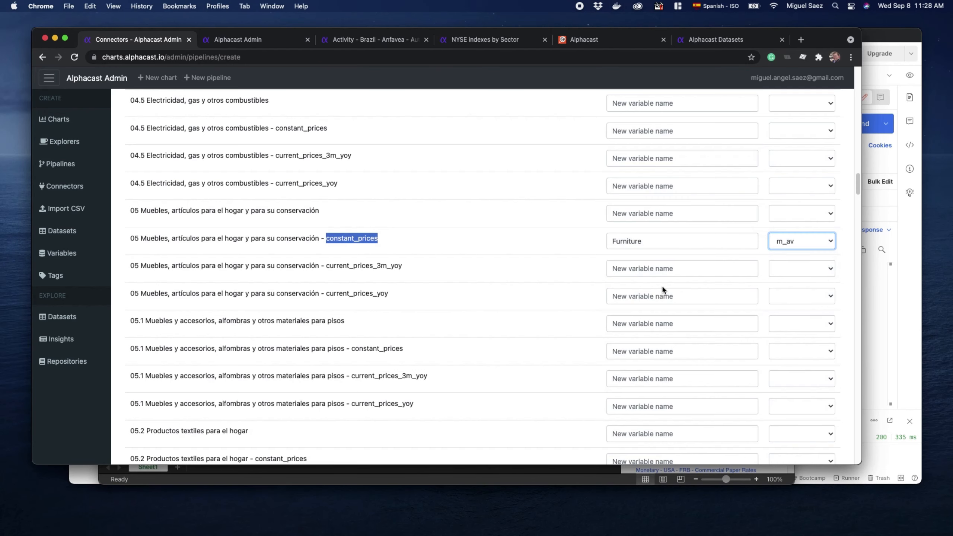
Set the transformations to Monthly and enable constant prices and sa for the Furniture variable
scroll(436, 286, "down", 20)
left_click(356, 339)
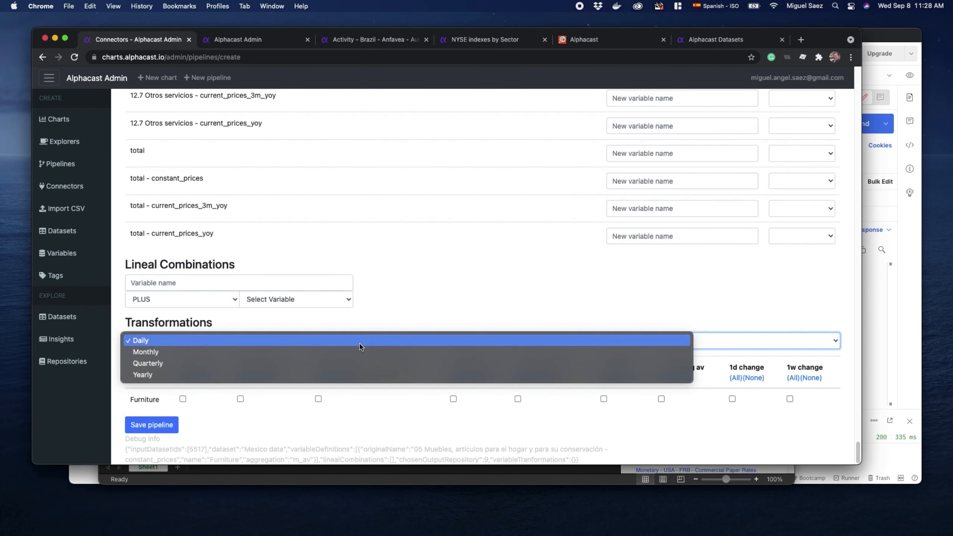
left_click(301, 352)
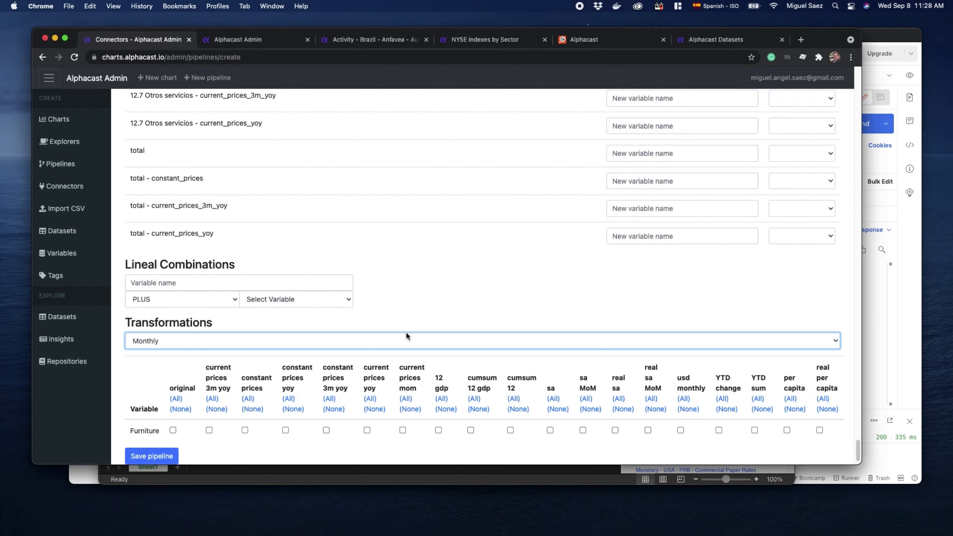
scroll(431, 317, "down", 1)
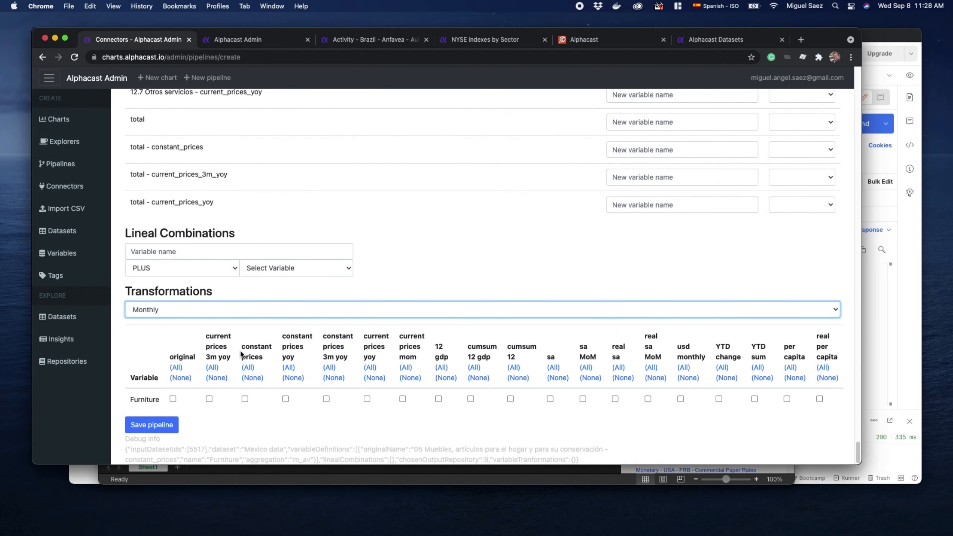
left_click(244, 399)
left_click(550, 399)
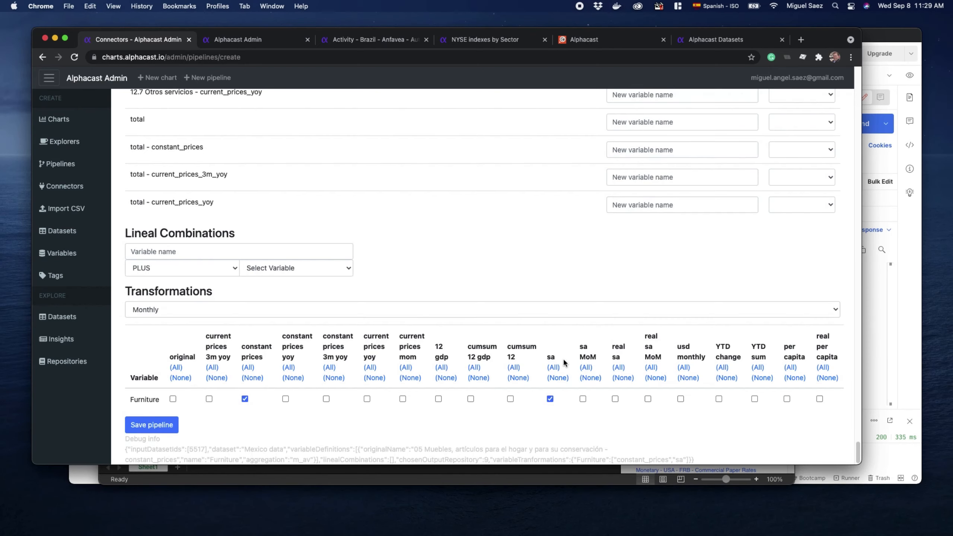
Save the pipeline and highlight the title on the resulting dataset page
left_click_drag(516, 330, 799, 352)
left_click(161, 429)
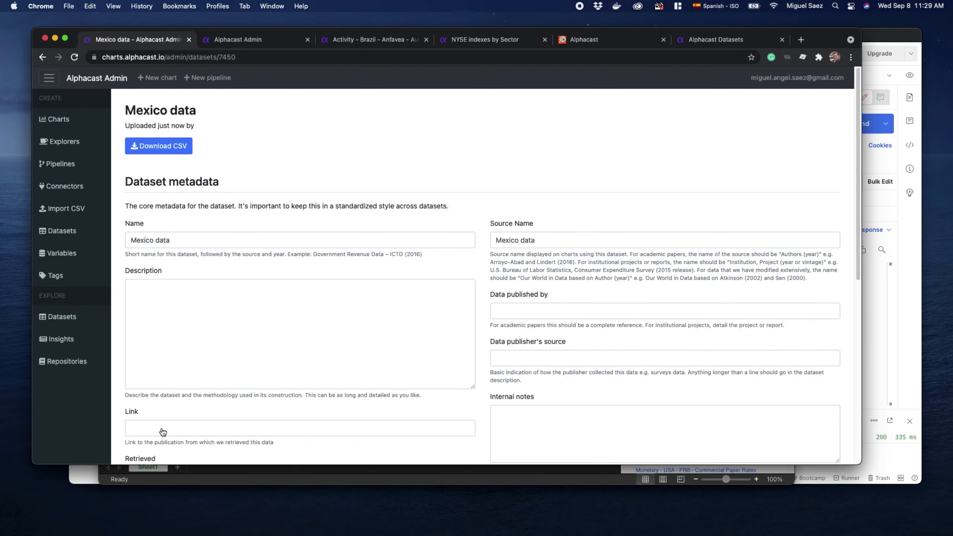
left_click_drag(128, 110, 217, 109)
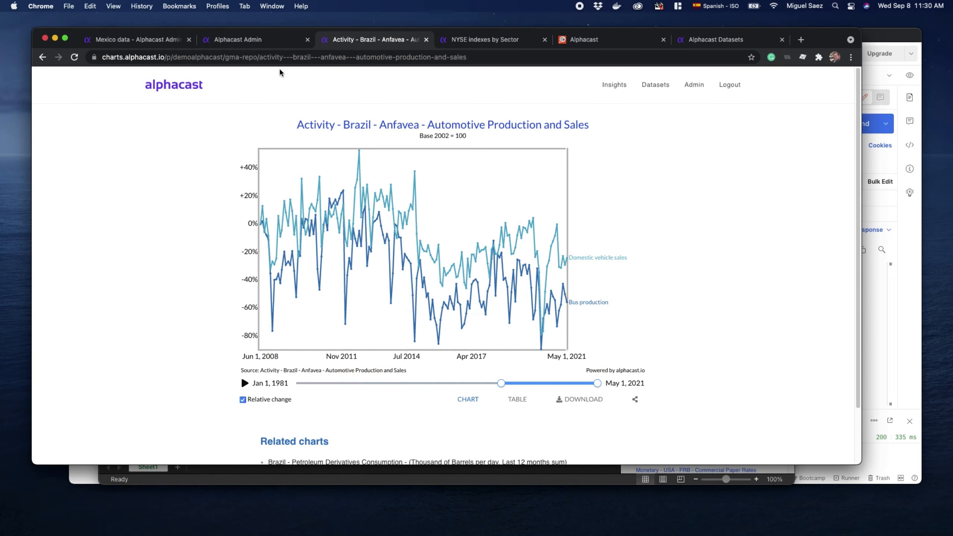
Open the Alphacast insights page in the second browser tab and start creating a new insight
left_click(130, 40)
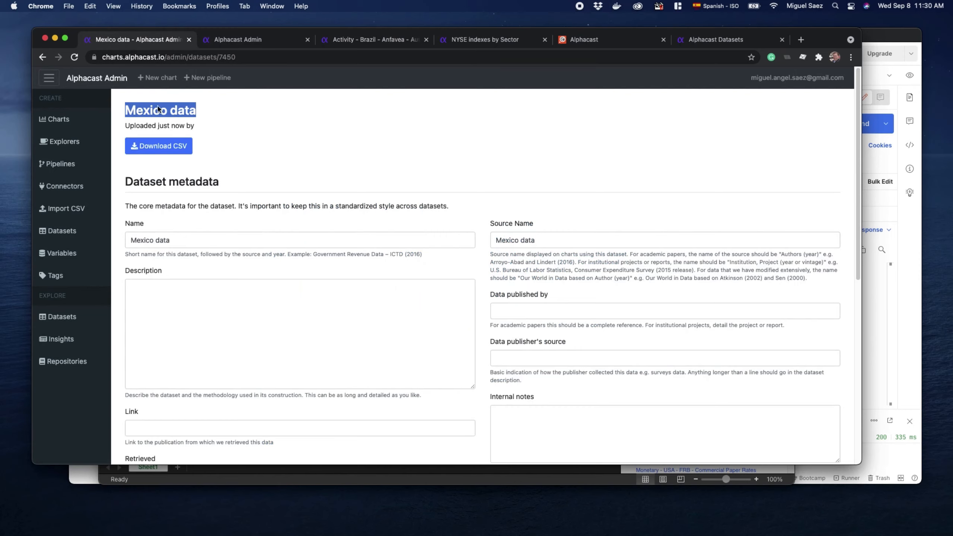
left_click(236, 42)
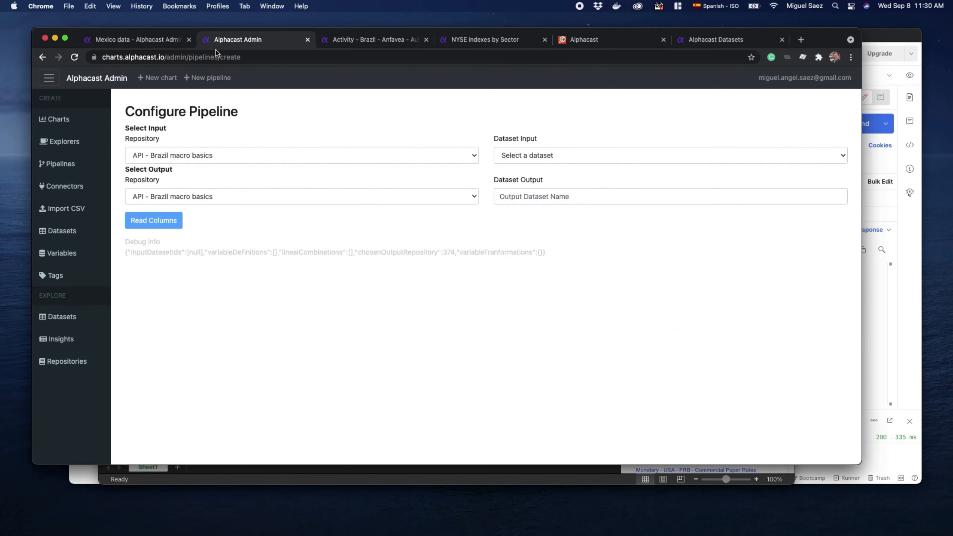
left_click(132, 57)
type("www")
left_click(75, 211)
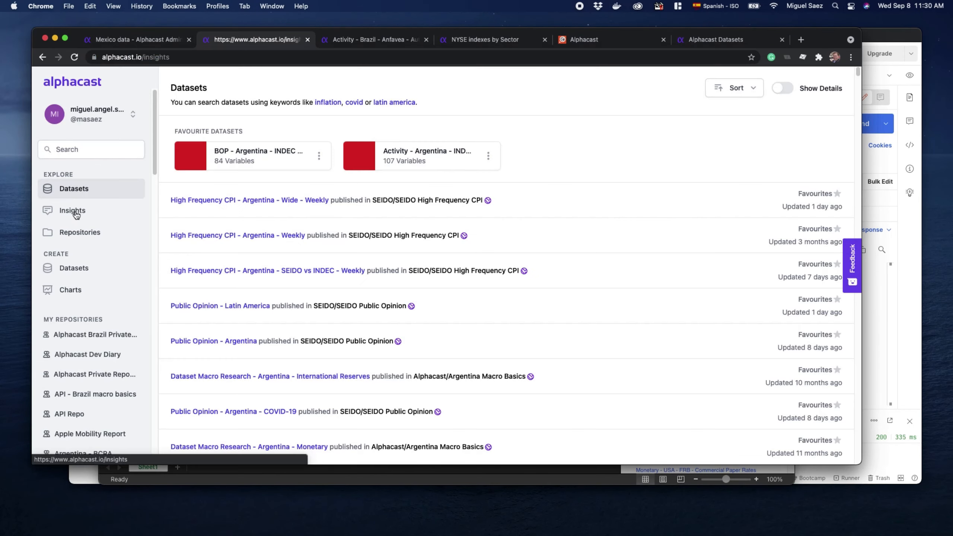
left_click(729, 105)
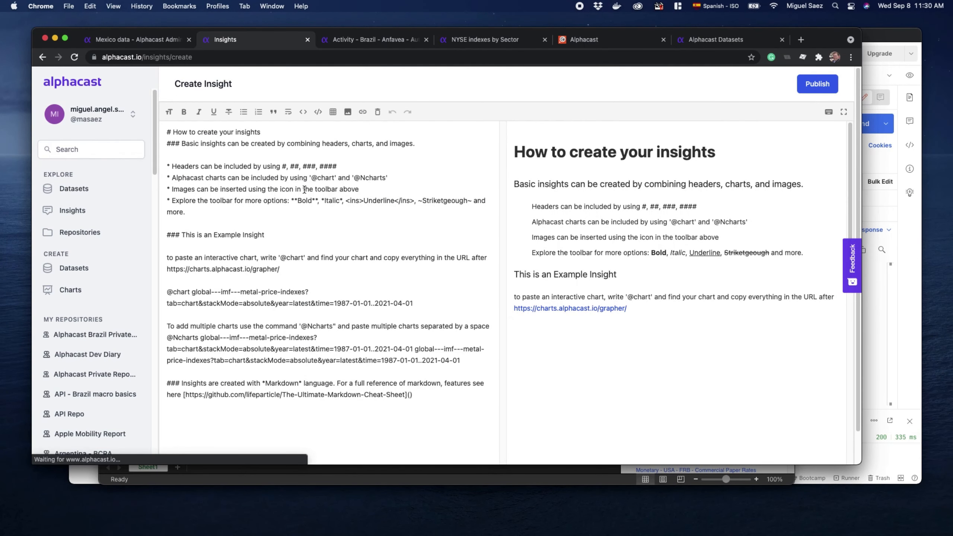
Replace the whole template text of the insight with the heading "# Here is my analisis on NYSE"
left_click(295, 269)
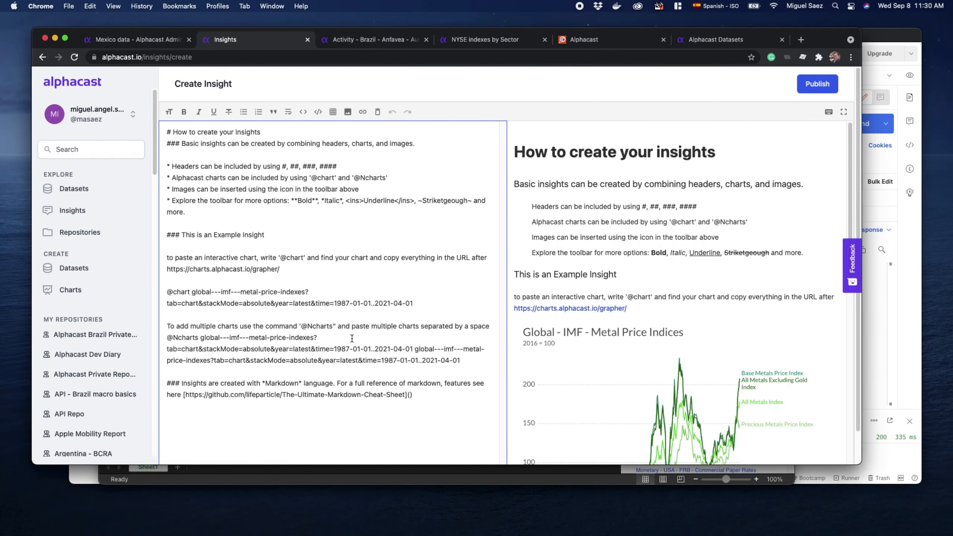
key("super+a")
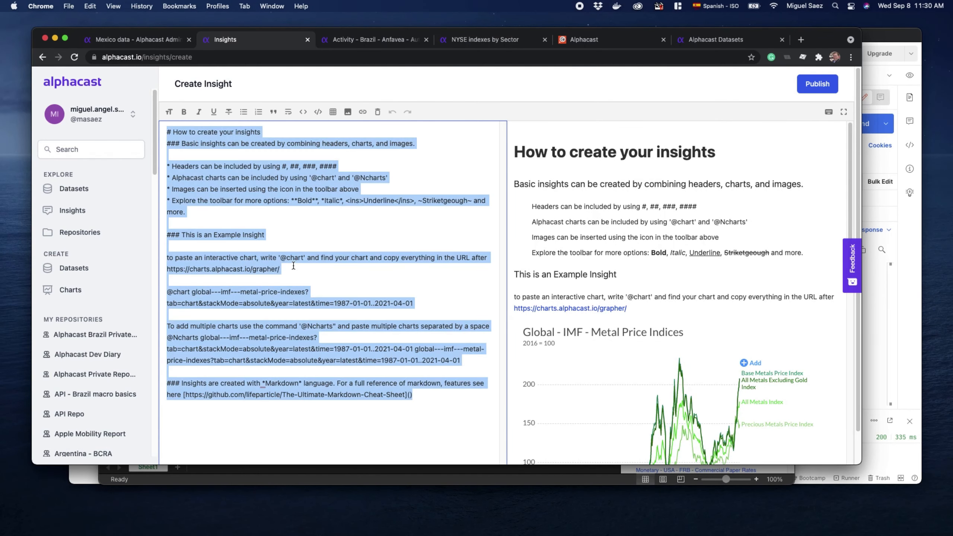
type("# Here is")
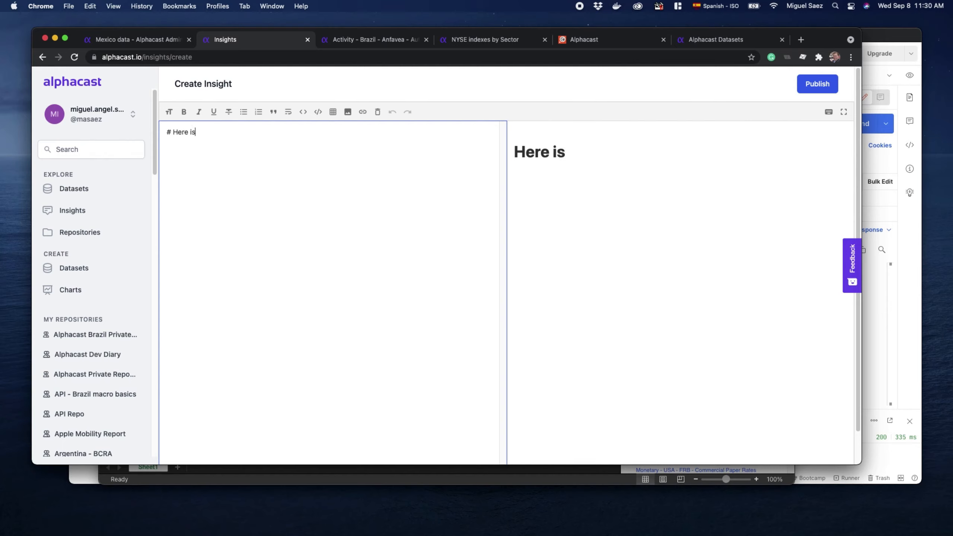
type(" my anai")
type("iss")
key("BackSpace")
type("is on NYSE")
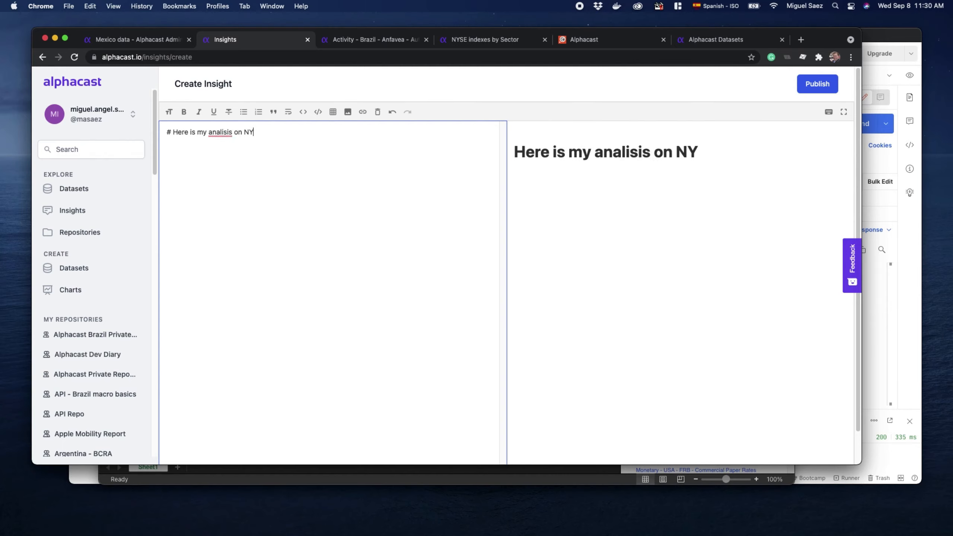
key("Return")
key("Return")
type("@chart")
type("https://charts.alphacast.io/p/luciano/nyse/nyse-indexes")
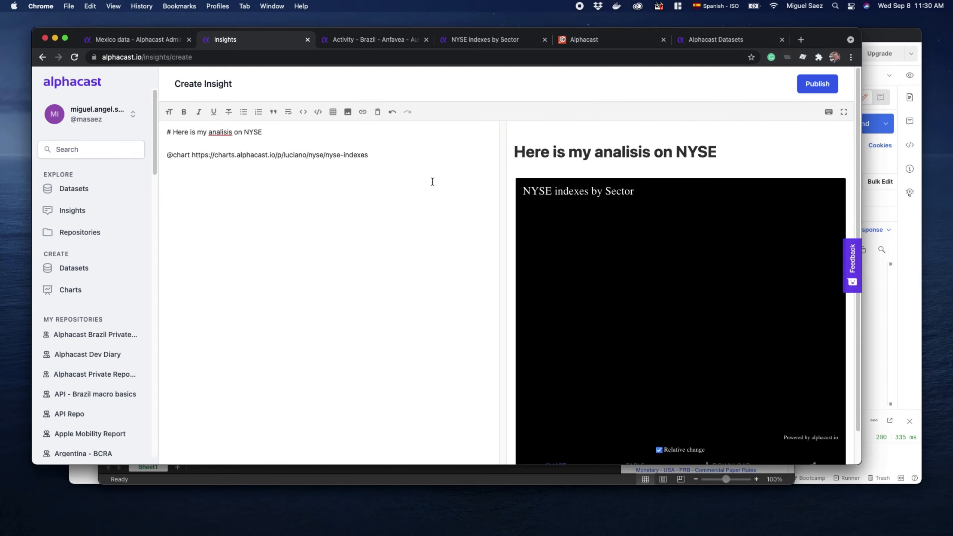
left_click(281, 143)
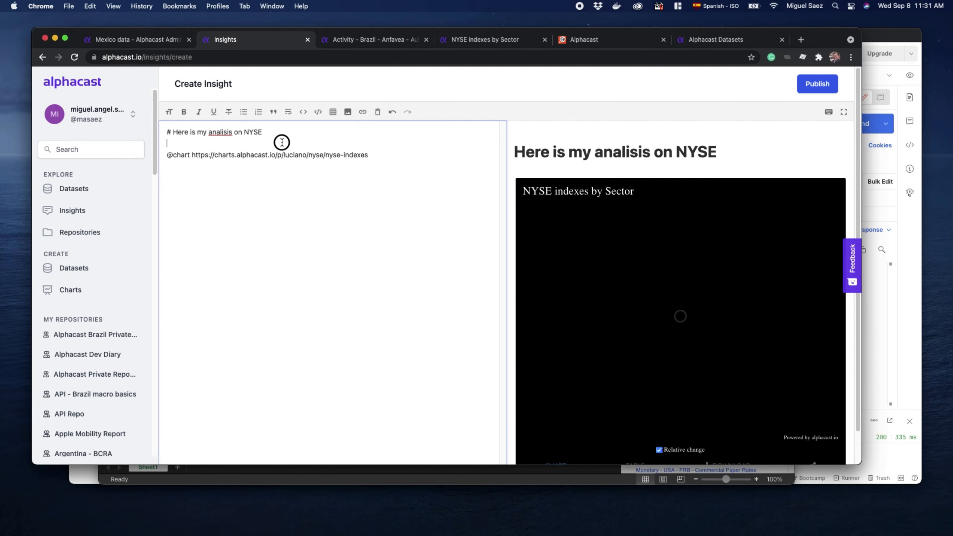
Switch to the Alphacast Datasets browser tab, open the Marketplace and look through its featured data products
left_click(697, 42)
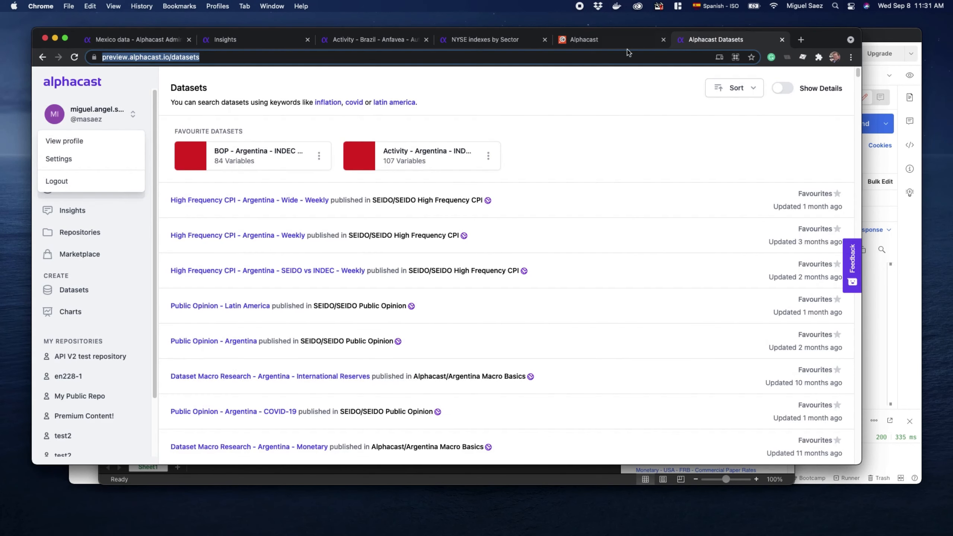
left_click(137, 104)
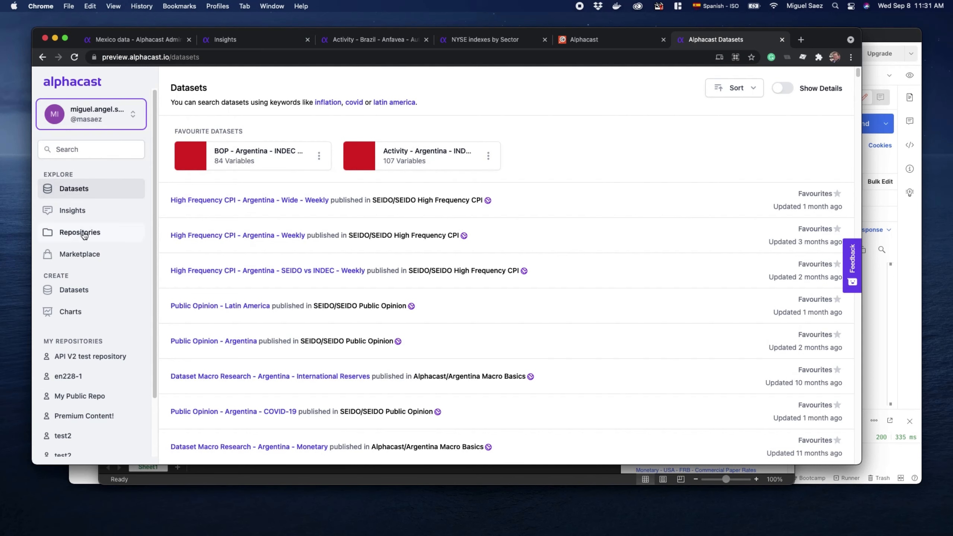
left_click(84, 255)
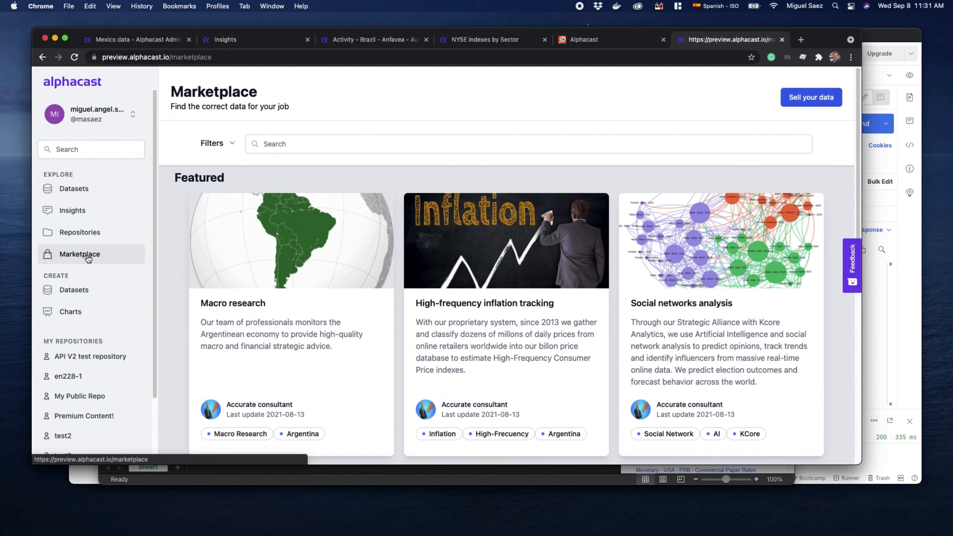
scroll(388, 299, "down", 1)
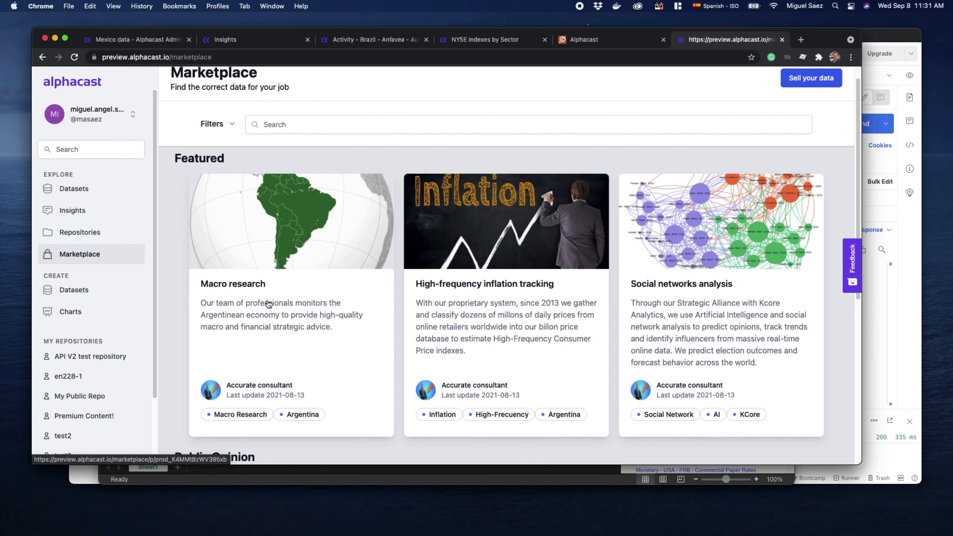
scroll(186, 97, "up", 1)
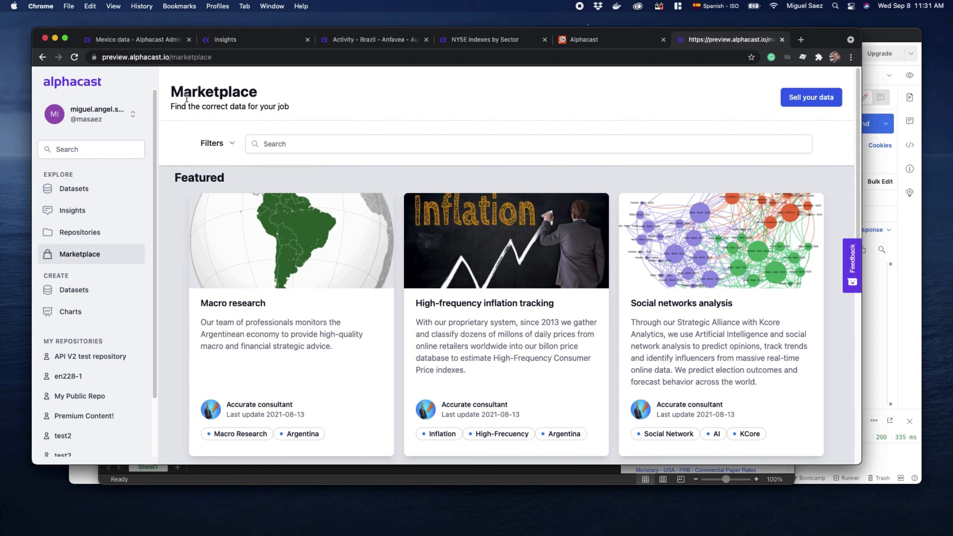